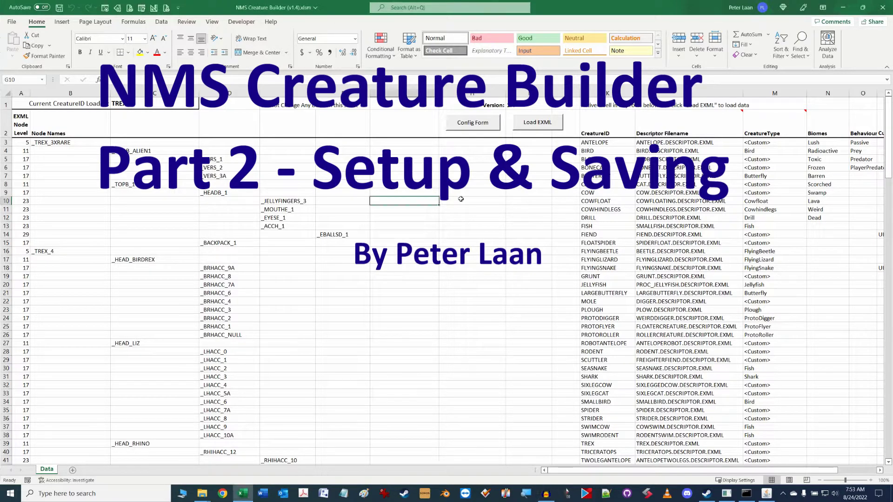
Scroll down the Data sheet and back up to find the Config Form button
scroll(364, 198, down, 1)
scroll(371, 214, down, 4)
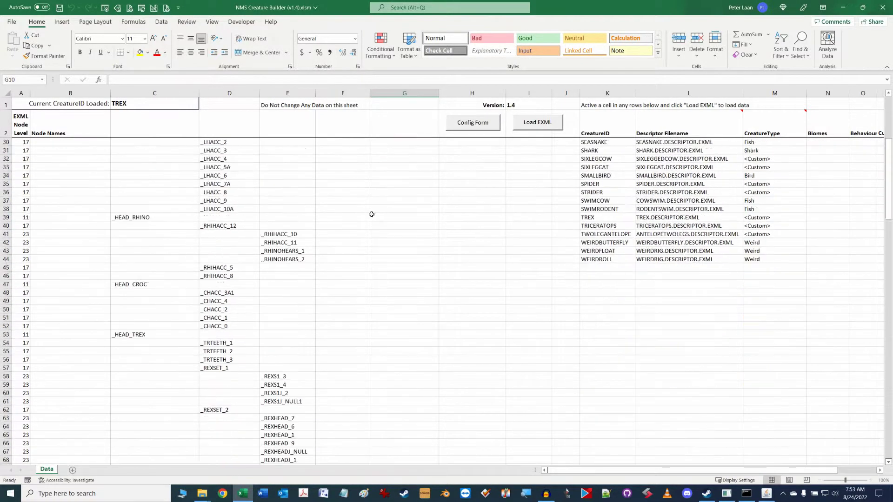
scroll(371, 213, up, 5)
Launch the Creature Builder form and place the Pet Image window beside it
click(469, 124)
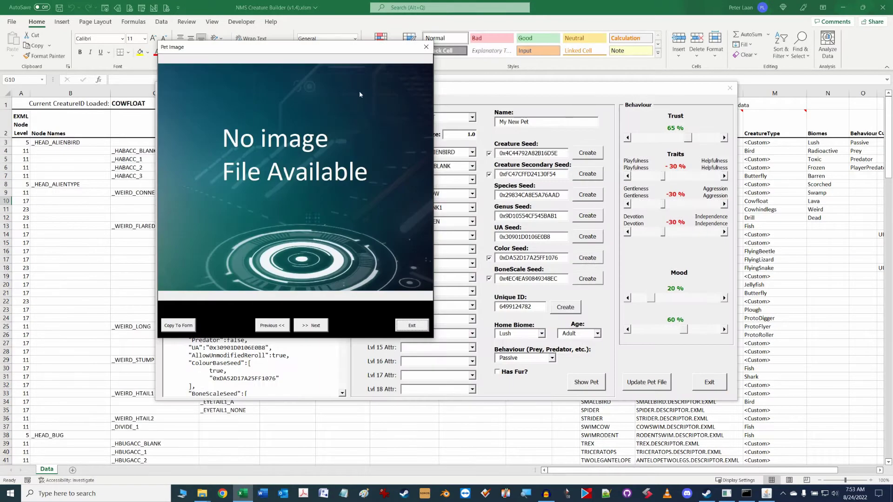
drag(361, 50, 218, 77)
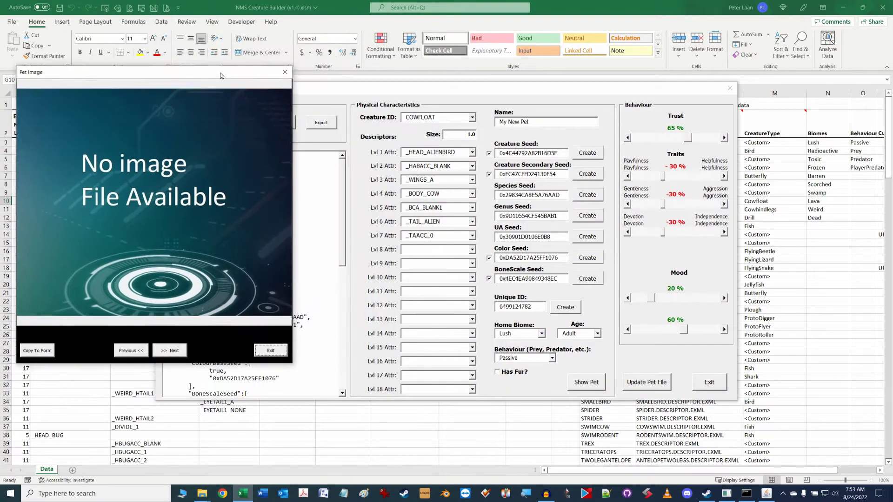
drag(491, 87, 628, 67)
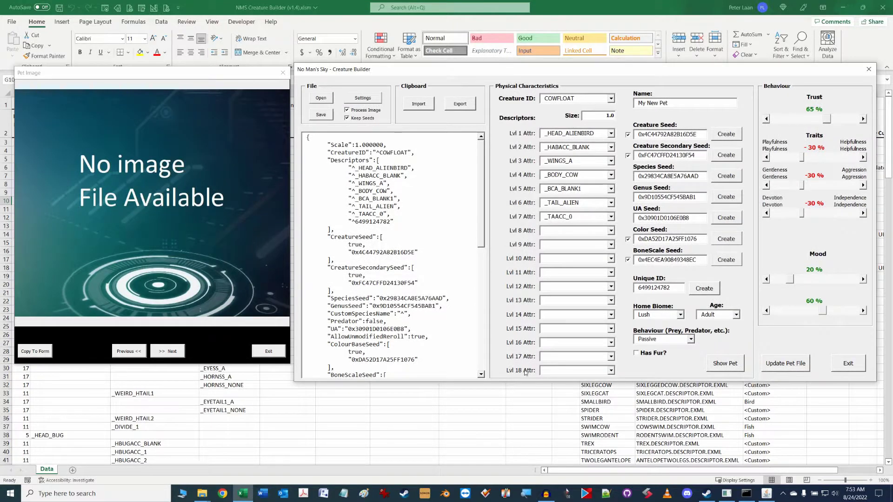
Set the Creature ID to MOLE and page through three pet images to the purple creature on grass
key(Down)
click(611, 98)
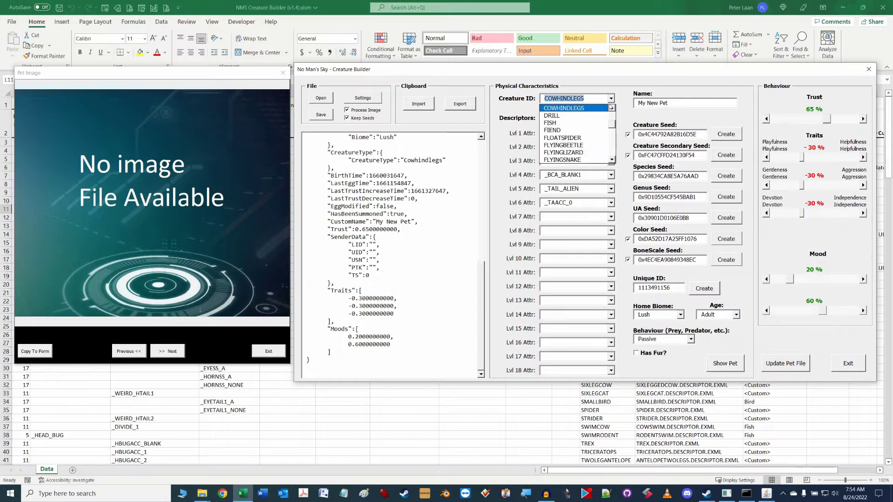
click(589, 145)
click(611, 99)
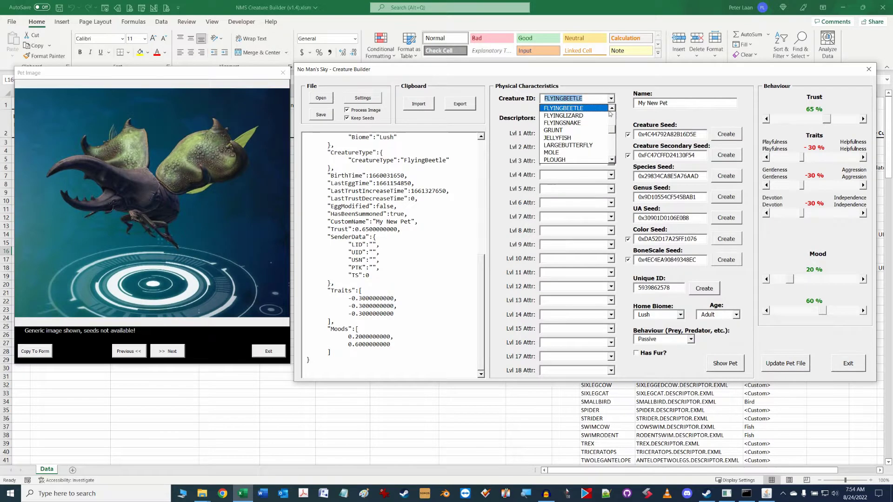
click(600, 156)
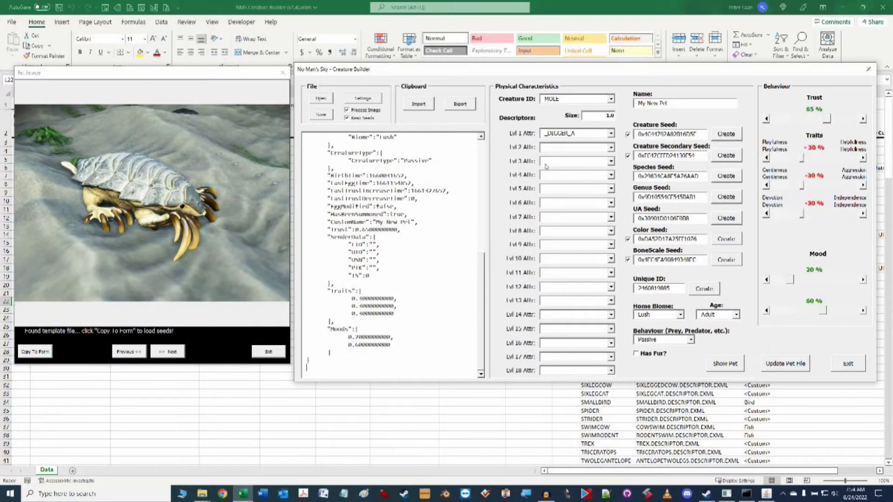
click(169, 352)
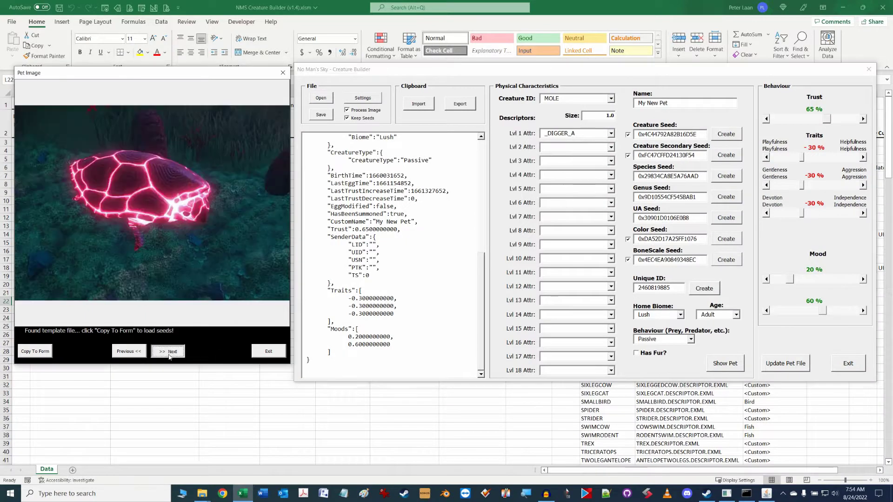
click(170, 356)
click(170, 356)
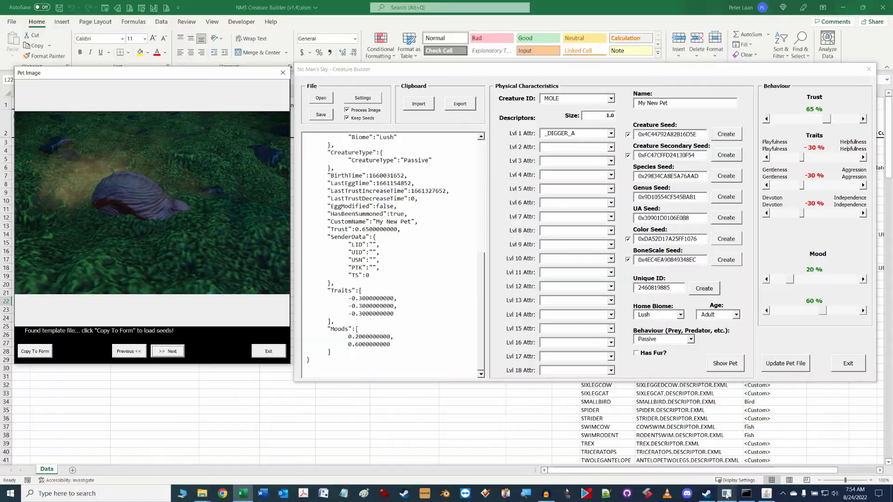
click(733, 497)
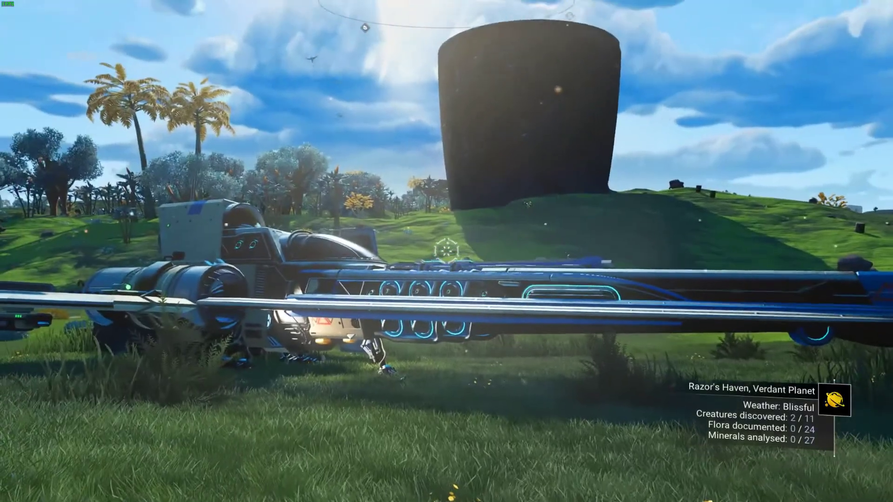
key(alt+Tab)
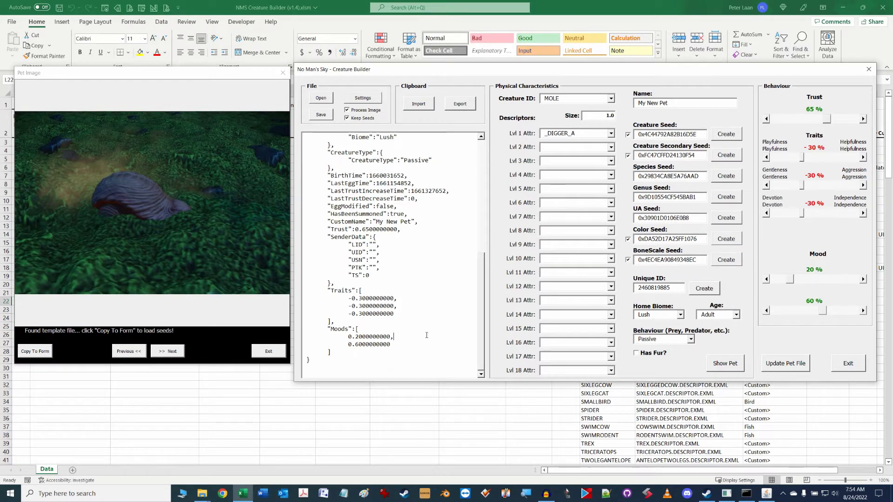
Load game Slot 1's save.hg in NMS Save Editor, then minimize the editor
click(767, 494)
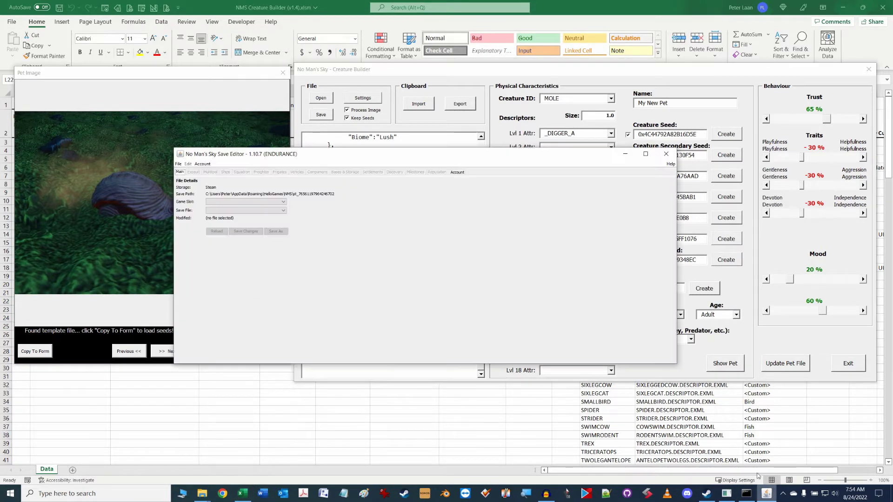
click(282, 204)
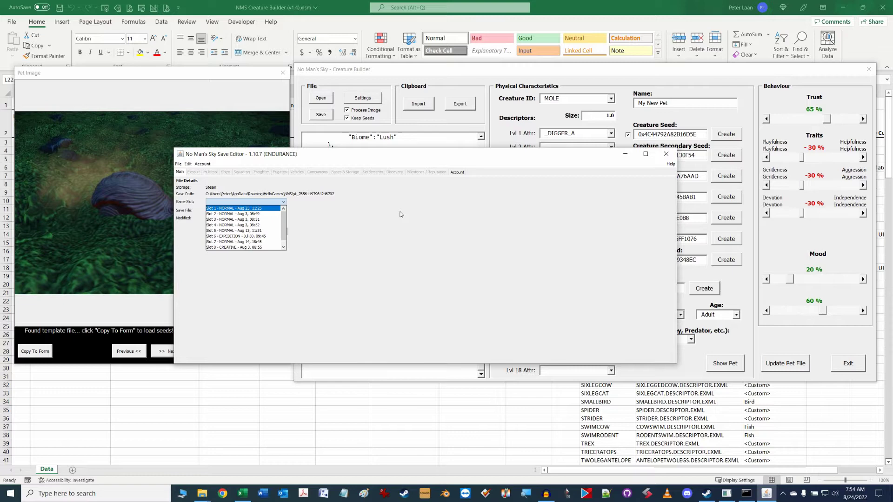
click(401, 214)
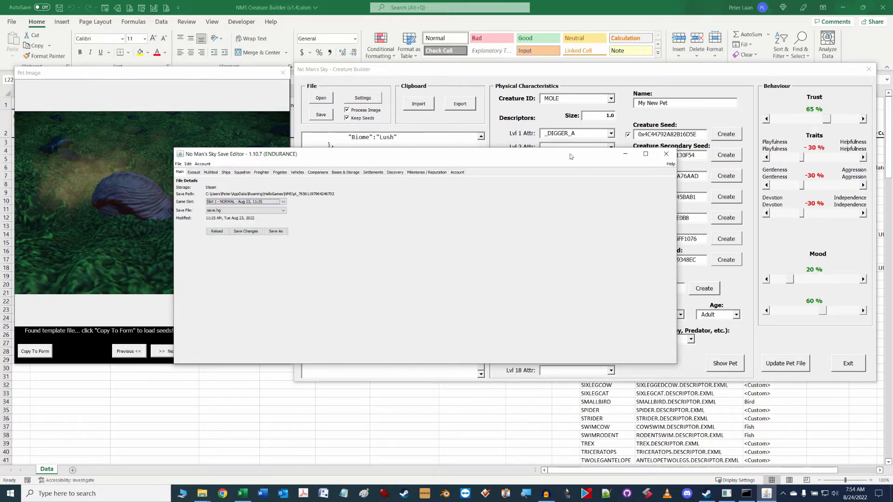
click(625, 155)
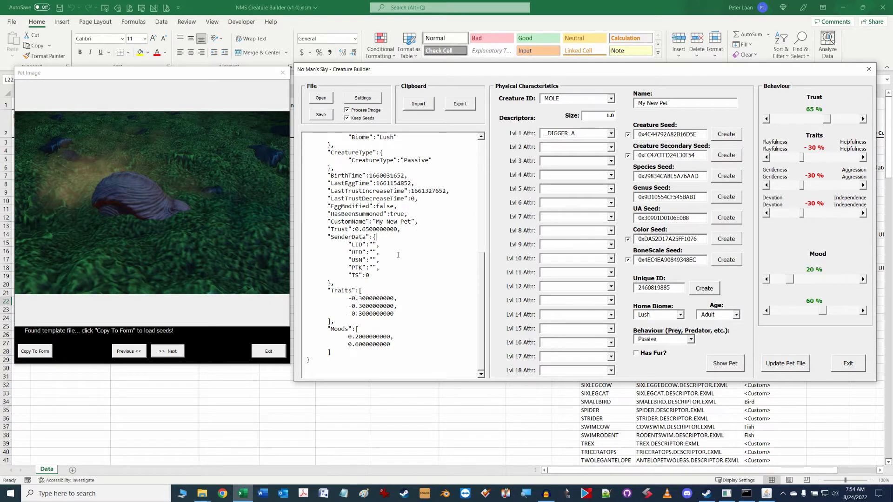
Check the No Man's Sky page in Steam, then return to the Creature Builder form
click(707, 493)
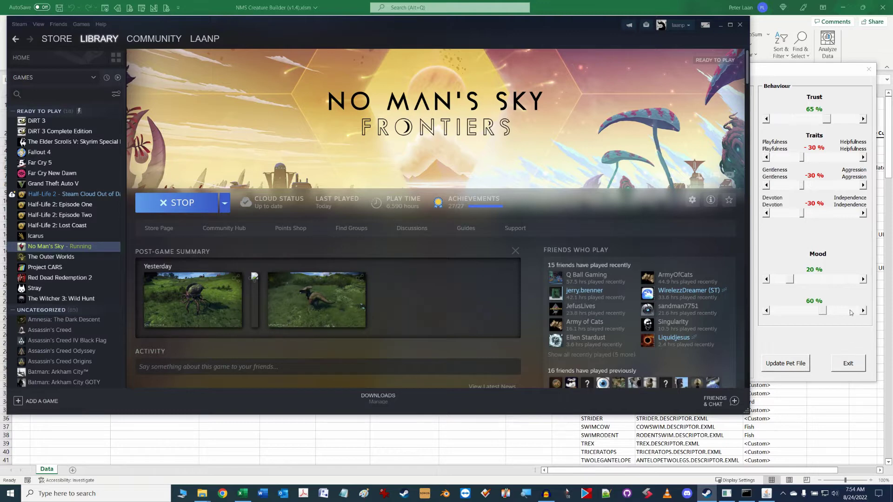
click(822, 334)
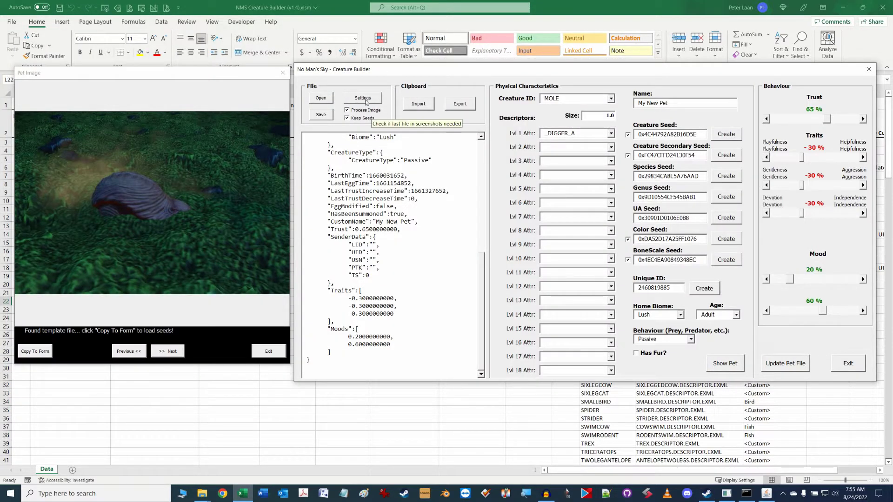
Open File Settings and browse for another screenshot folder, but cancel, keeping Steam's screenshots path
click(369, 99)
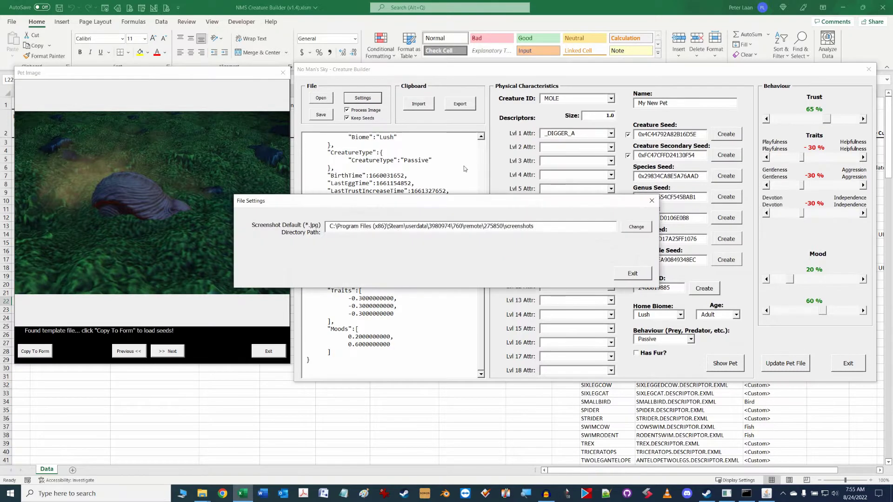
drag(553, 224, 320, 225)
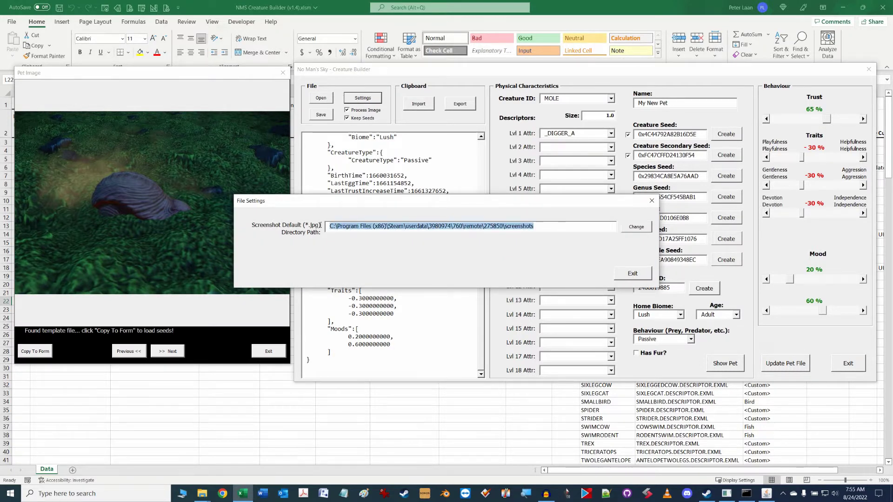
click(636, 228)
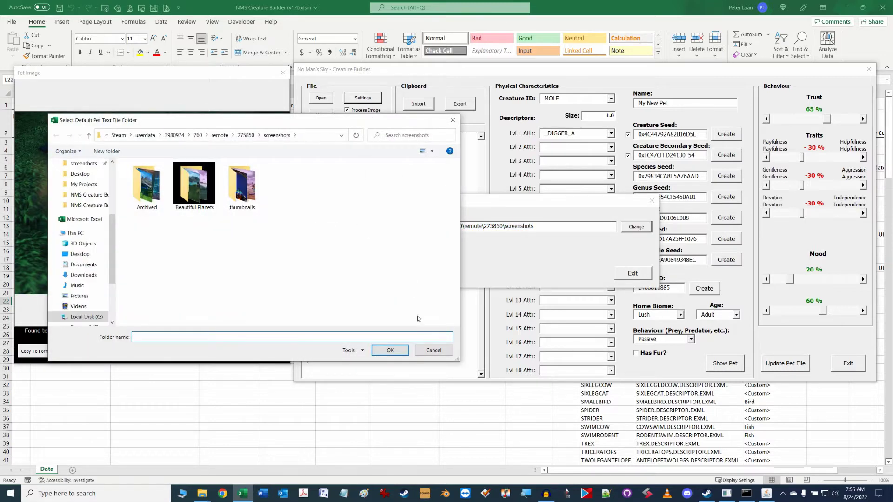
click(433, 349)
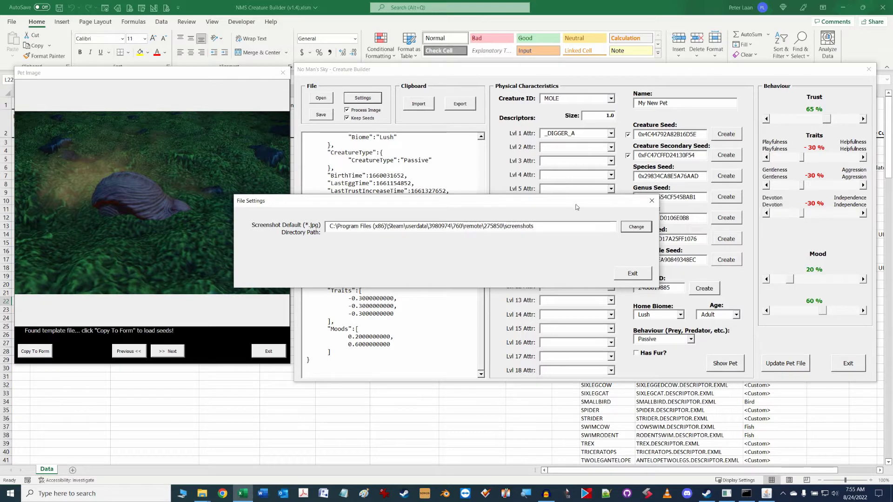
click(633, 274)
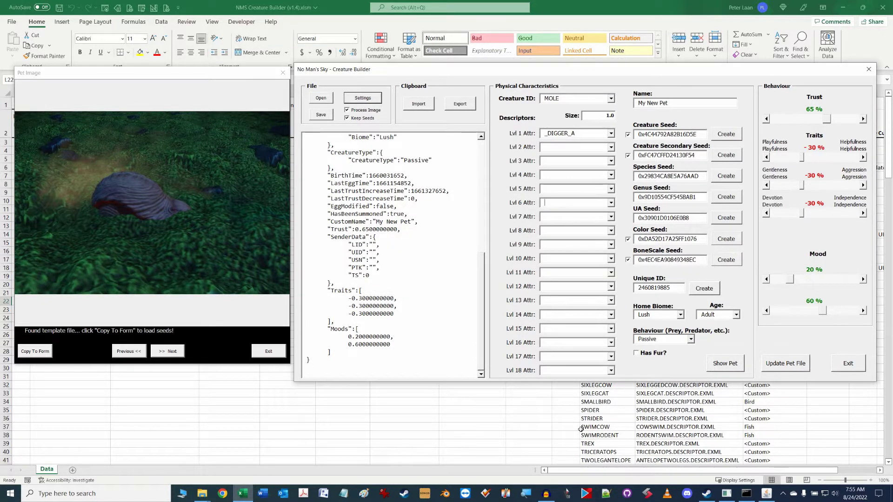
Leave the form for the worksheet and bring the No Man's Sky game window to the front
click(456, 413)
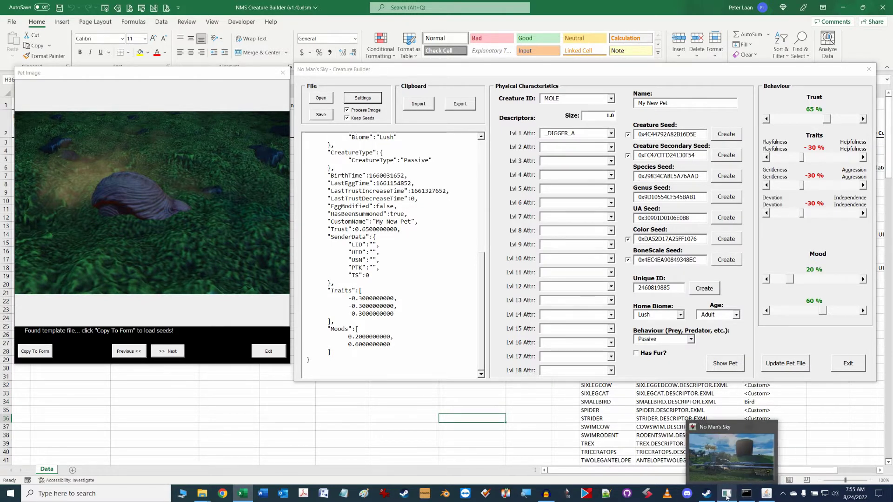
click(746, 493)
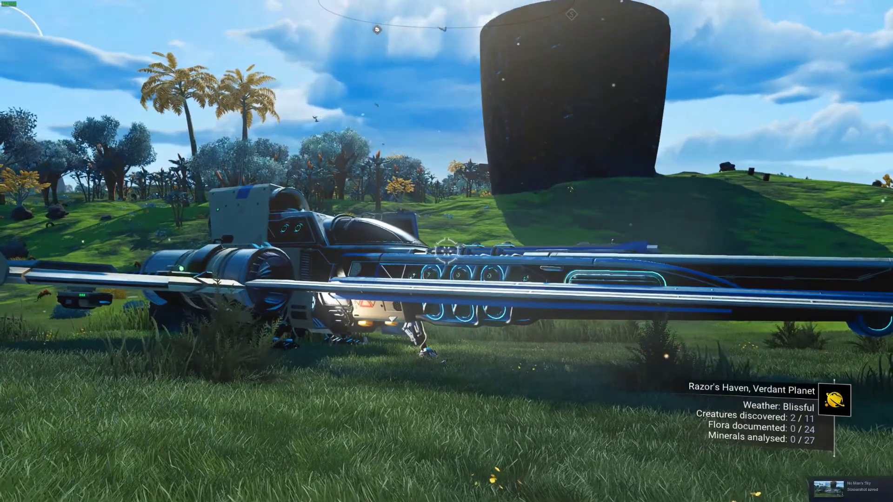
Take an F12 screenshot in No Man's Sky and open the game's page in the Steam library
key(F12)
key(alt+Tab)
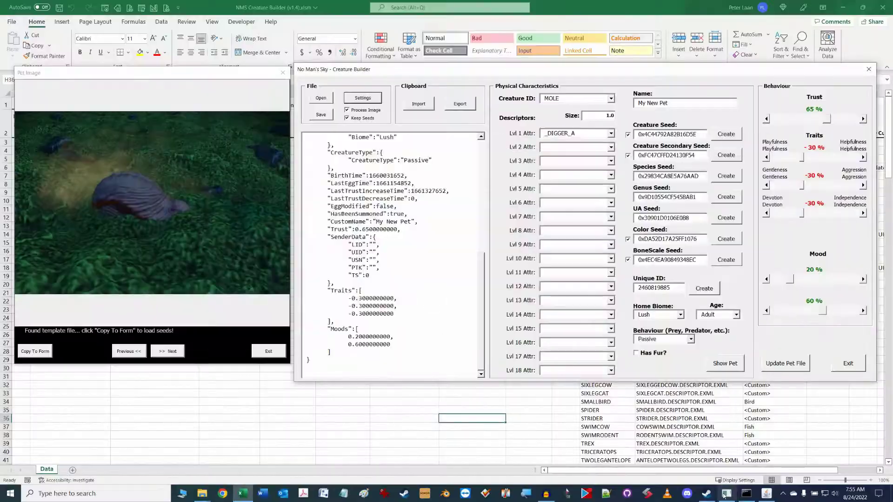
click(707, 494)
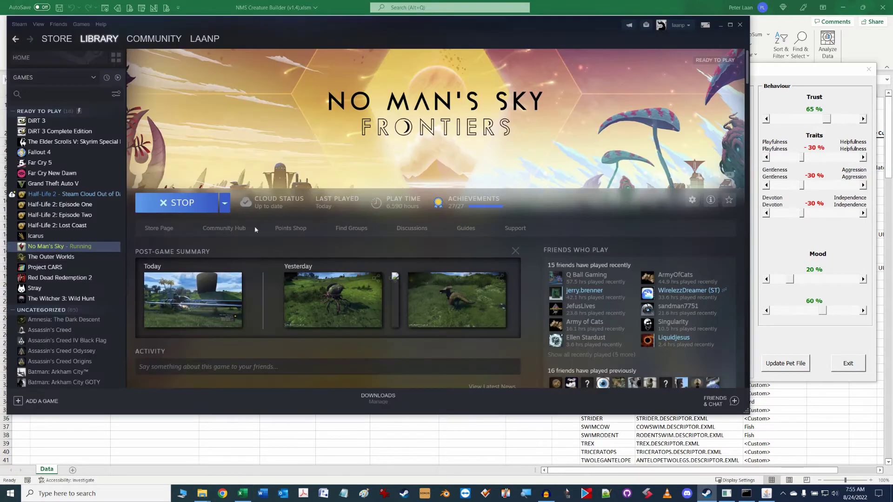
click(37, 236)
click(52, 247)
Open the screenshot manager from today's screenshot and preview the newest Aug 24 shot
mouse_move(200, 304)
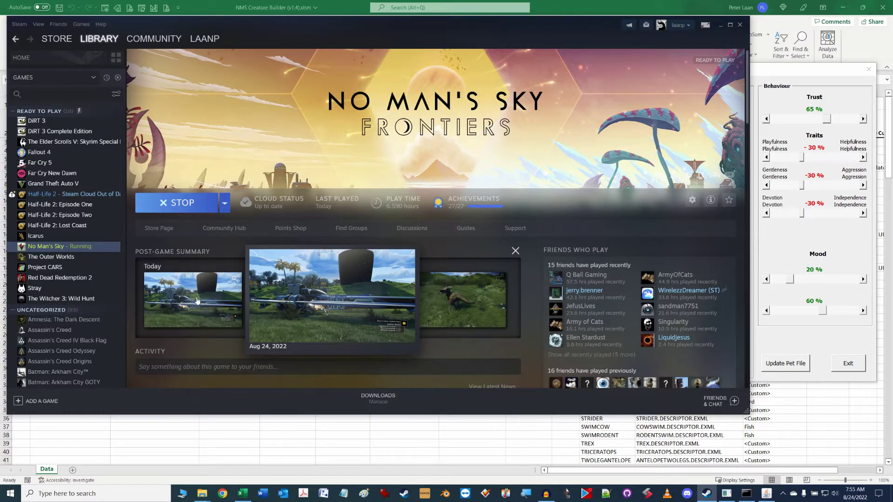
click(197, 299)
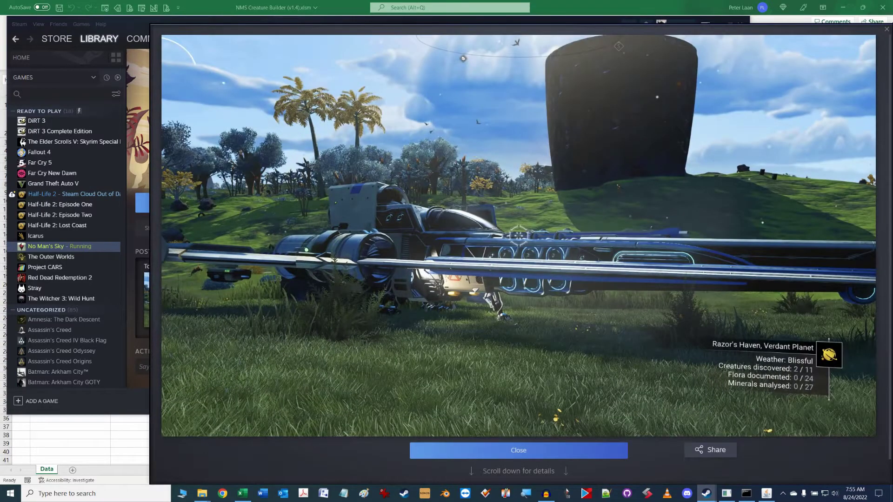
click(887, 30)
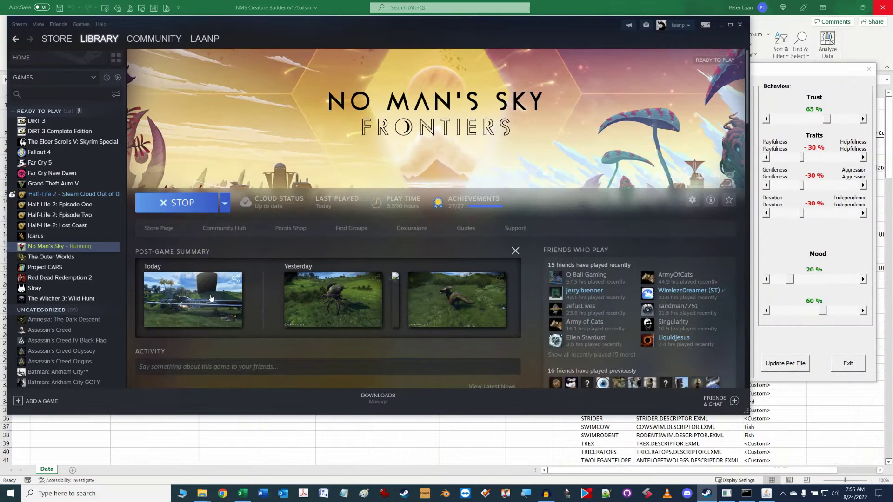
right_click(212, 296)
click(244, 314)
drag(455, 164, 386, 166)
click(252, 203)
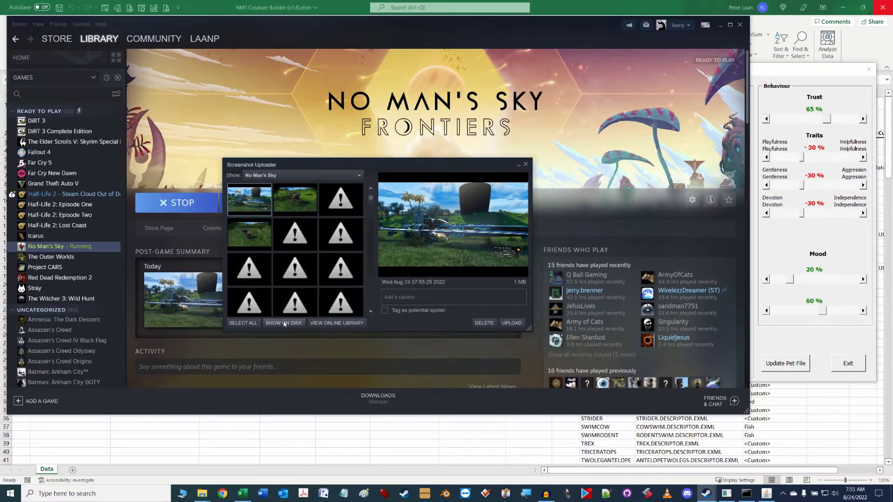
click(284, 324)
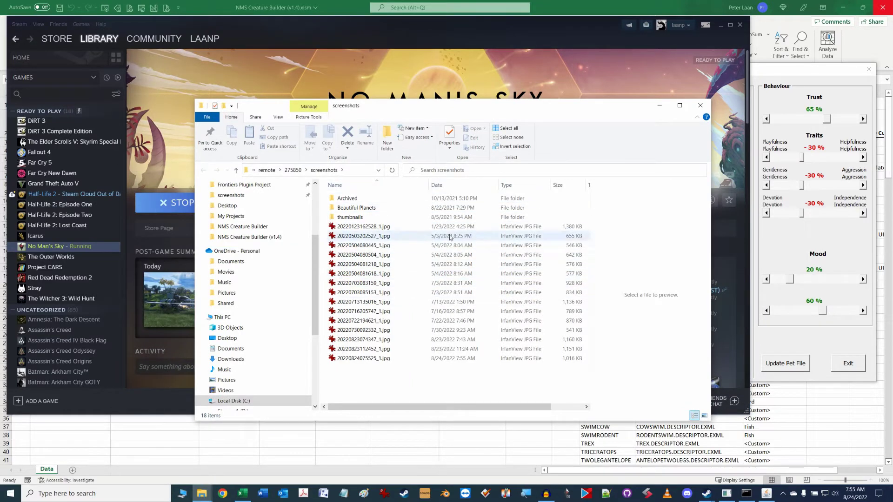
click(352, 171)
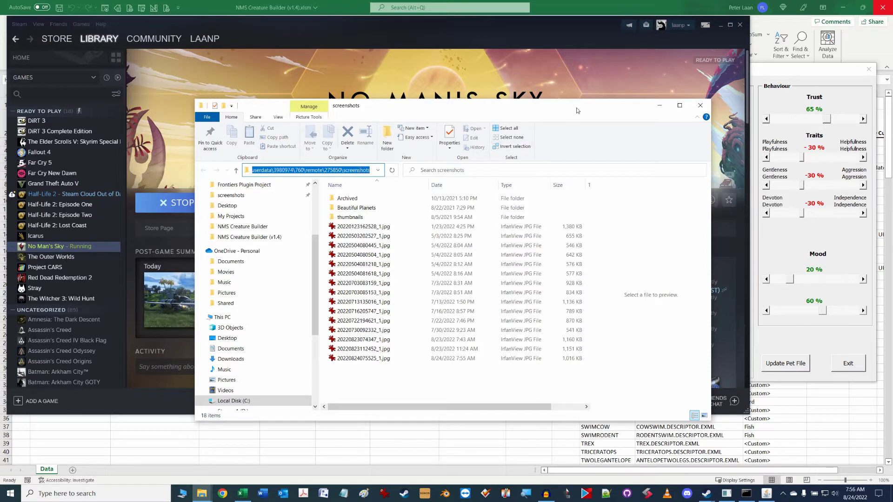
click(660, 105)
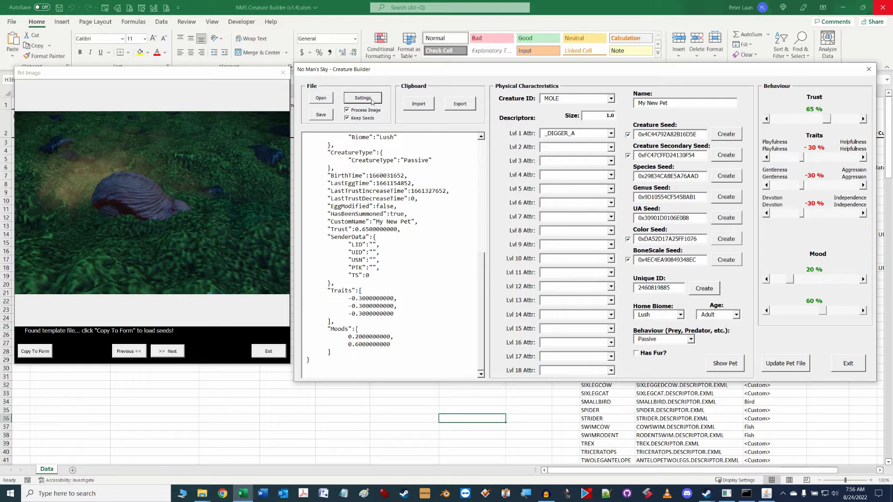
Set the Steam No Man's Sky screenshots folder as the default screenshot directory, then close the Creature Builder
click(362, 99)
drag(533, 226, 327, 226)
key(End)
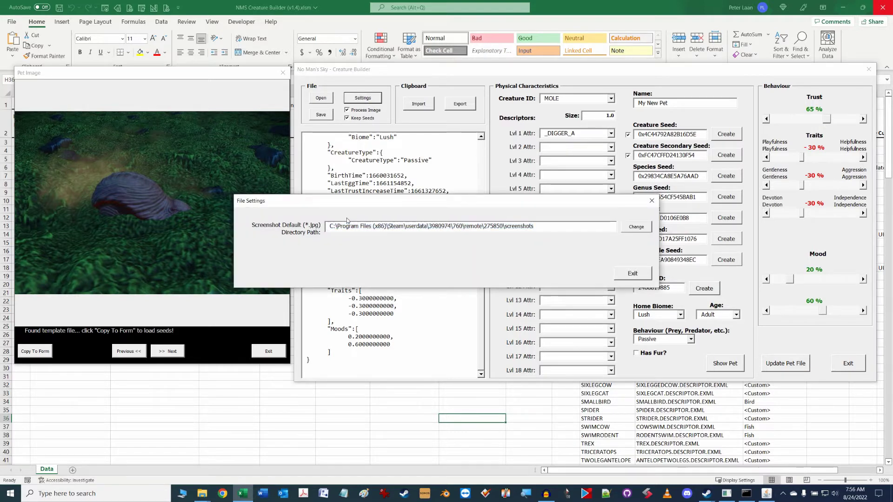
click(636, 227)
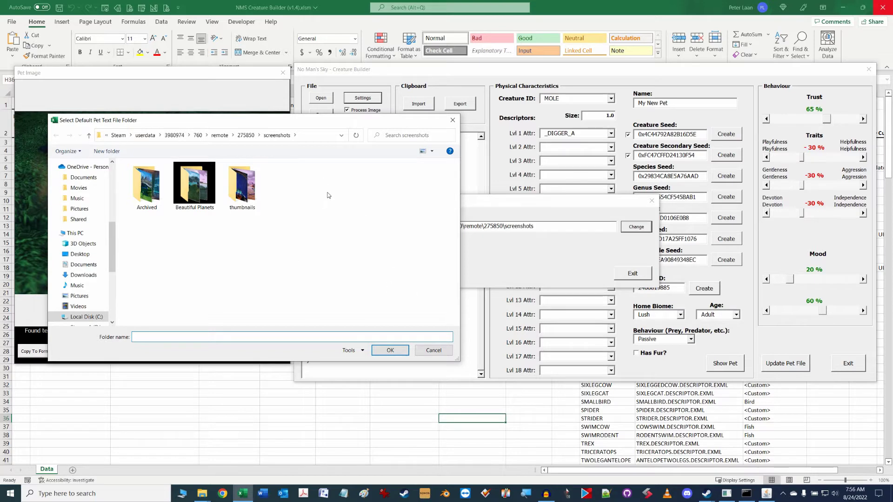
click(391, 352)
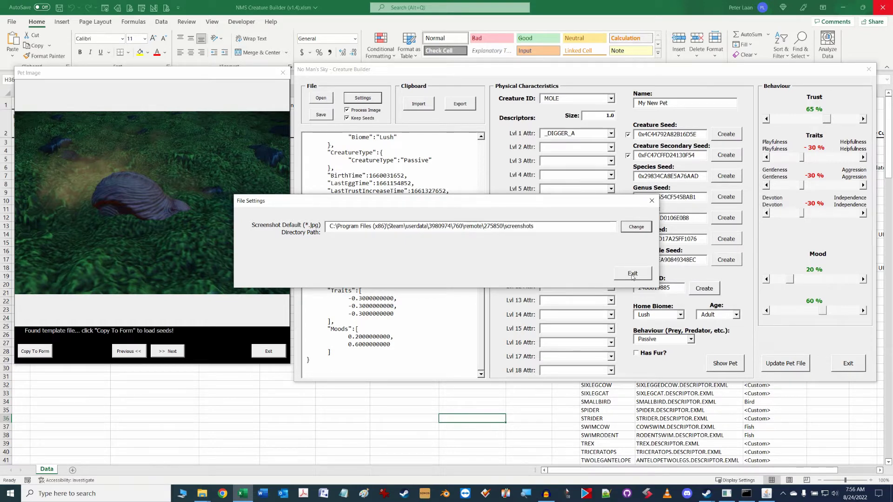
click(632, 274)
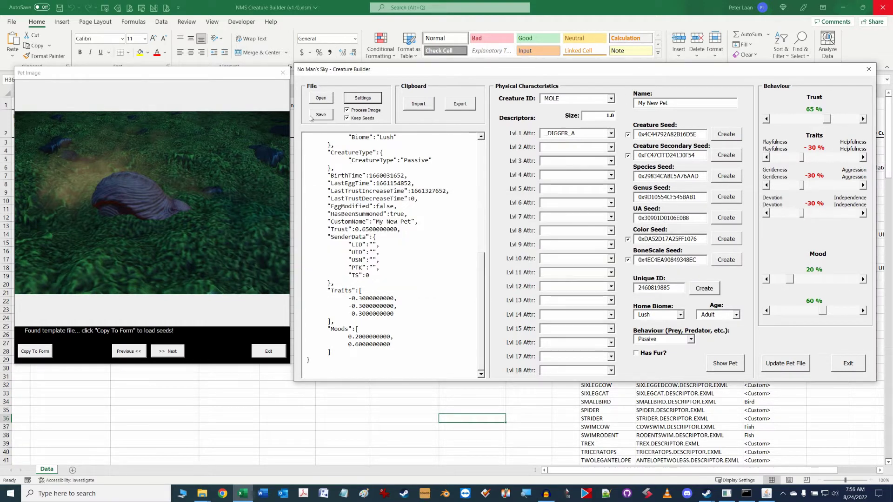
click(868, 70)
Close the pet image preview, feed the tentacled creature pellets, and adopt it as Jonie-Jonila
click(283, 73)
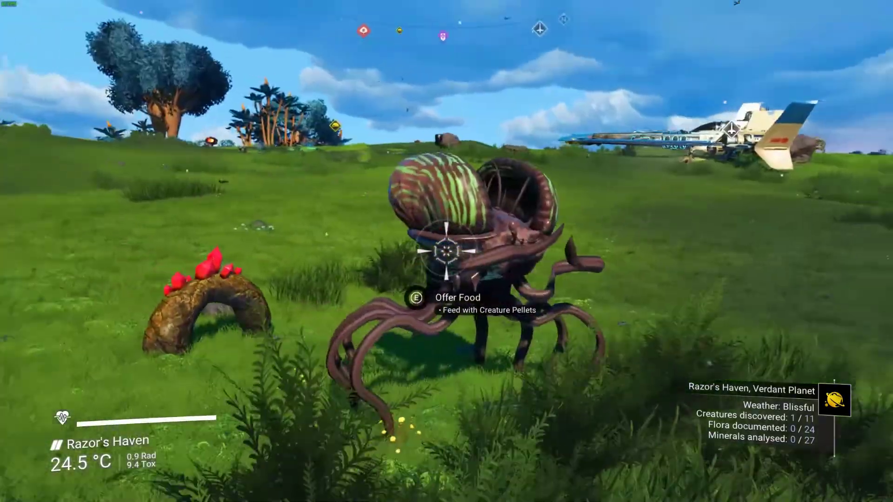
key(e)
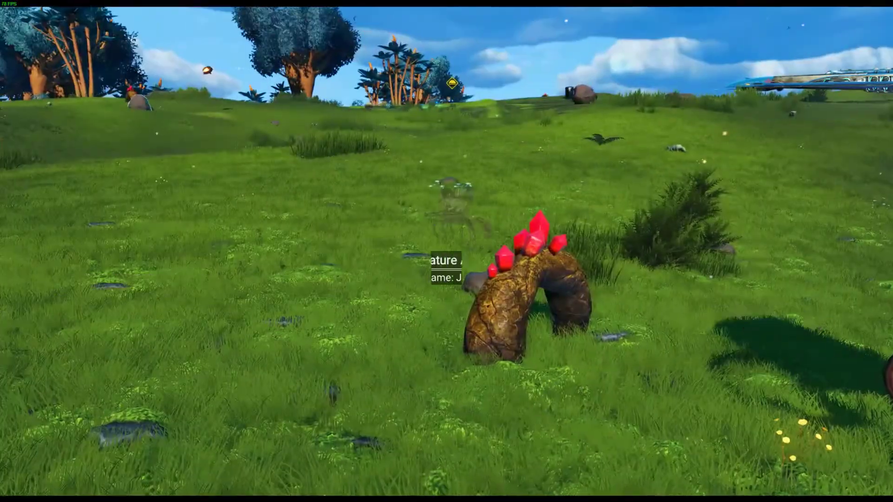
key(x)
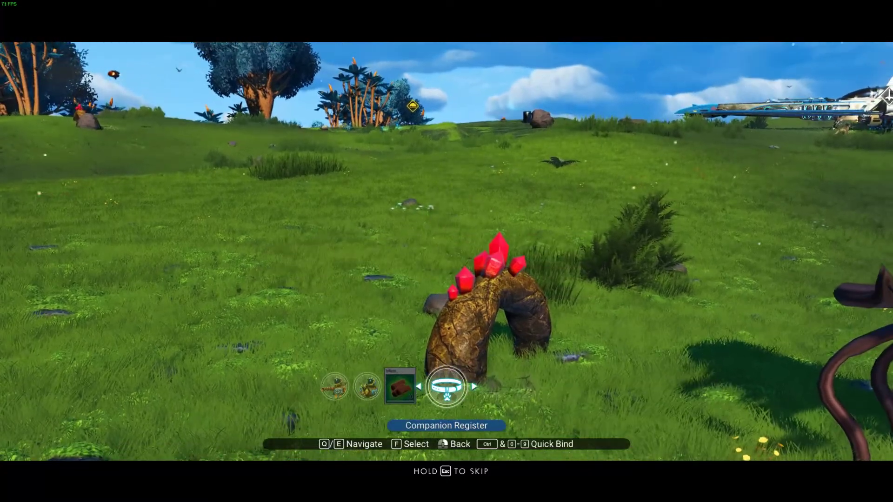
Open the companion register and view the action cards for Rotten Ronnie, Spike and Jonie-Jonila
key(f)
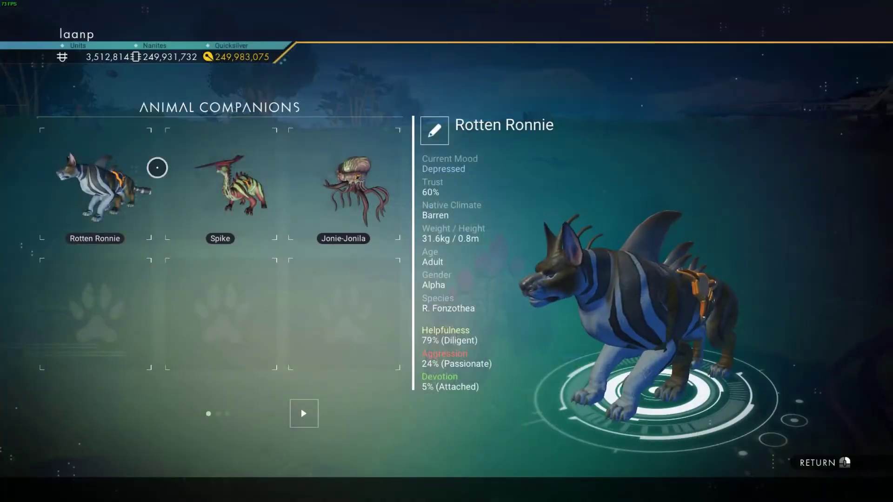
click(95, 163)
click(213, 174)
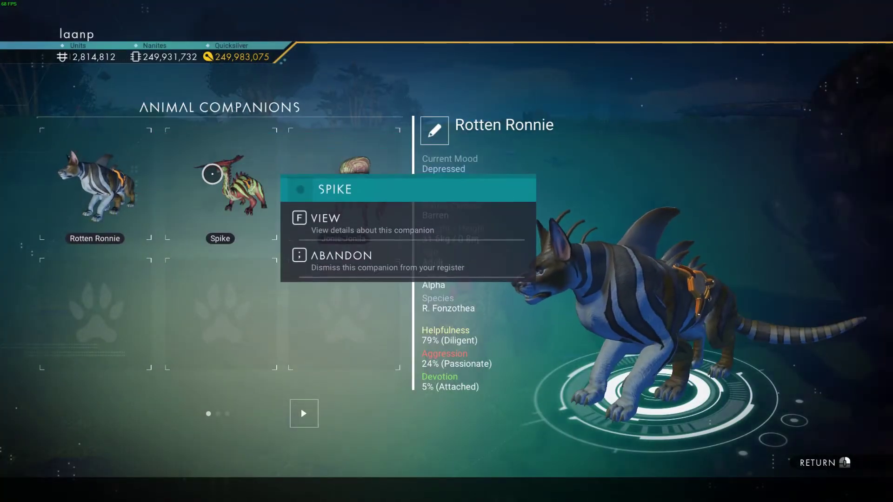
click(349, 156)
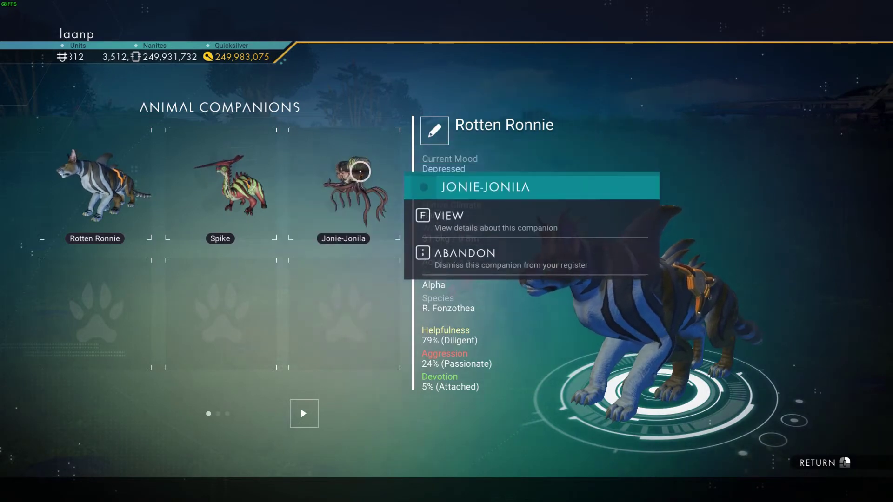
click(220, 230)
click(79, 289)
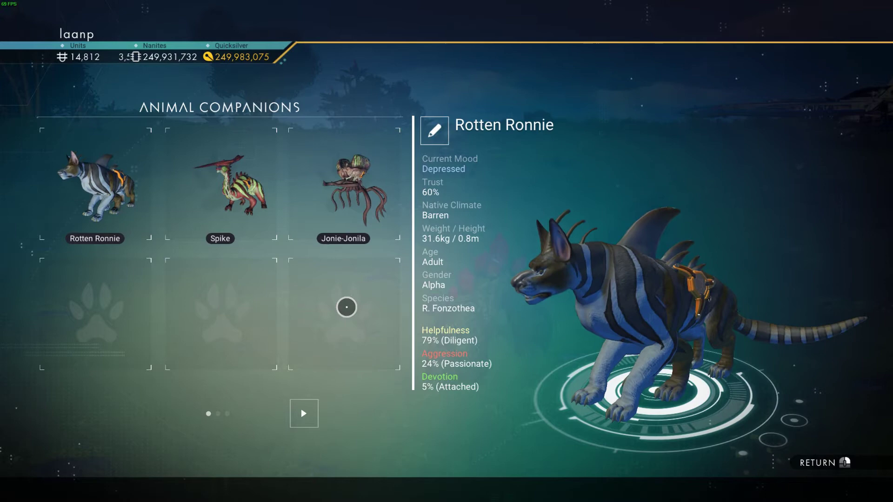
Page through the companion slots, then show Jonie-Jonila's details: 60% trust, Verdant, 49.0kg
click(302, 414)
mouse_move(93, 191)
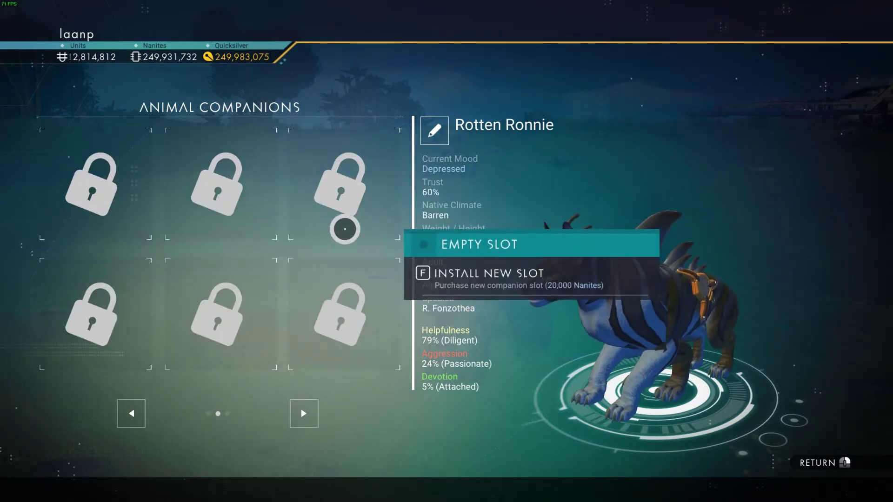
click(126, 413)
mouse_move(371, 159)
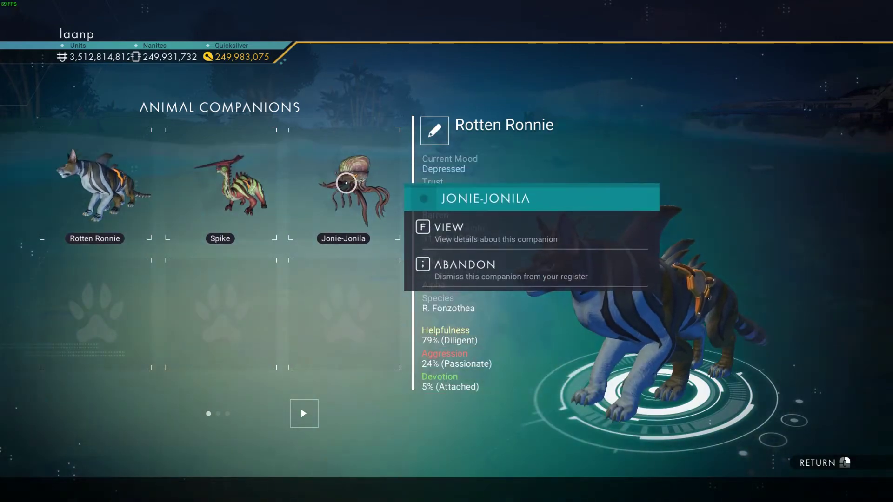
click(346, 183)
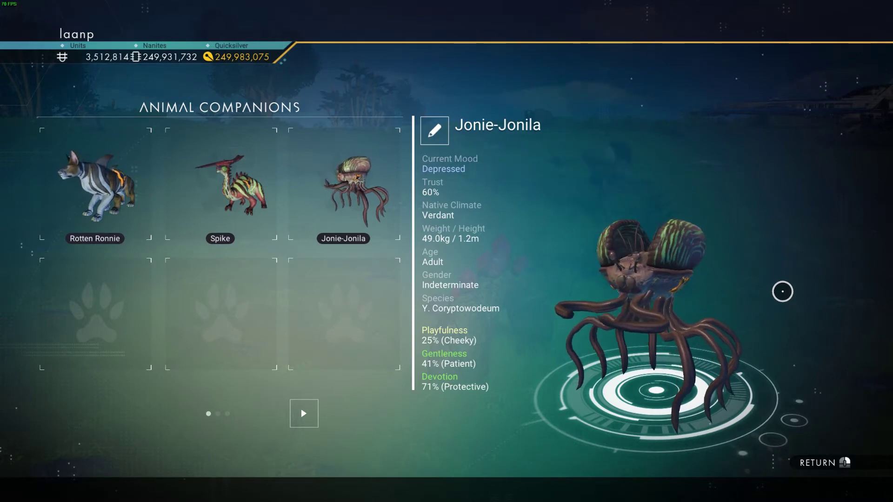
key(Escape)
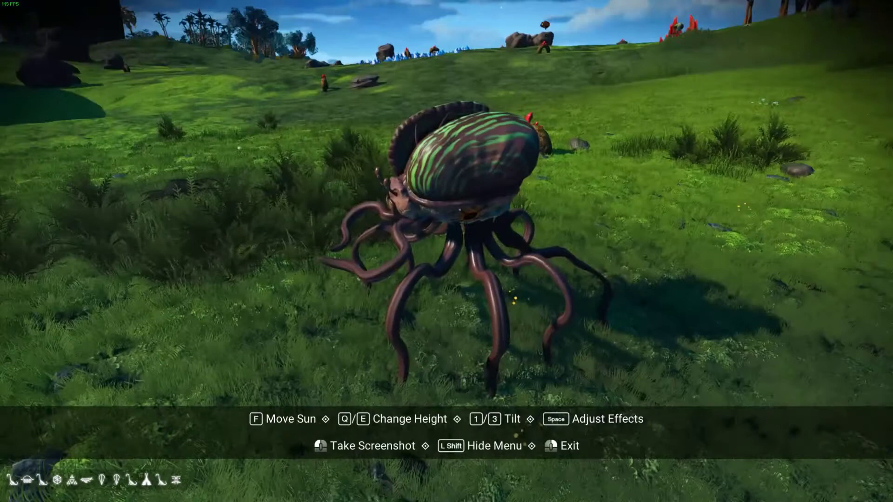
Take a photo-mode screenshot of Jonie-Jonila and exit photo mode
click(446, 251)
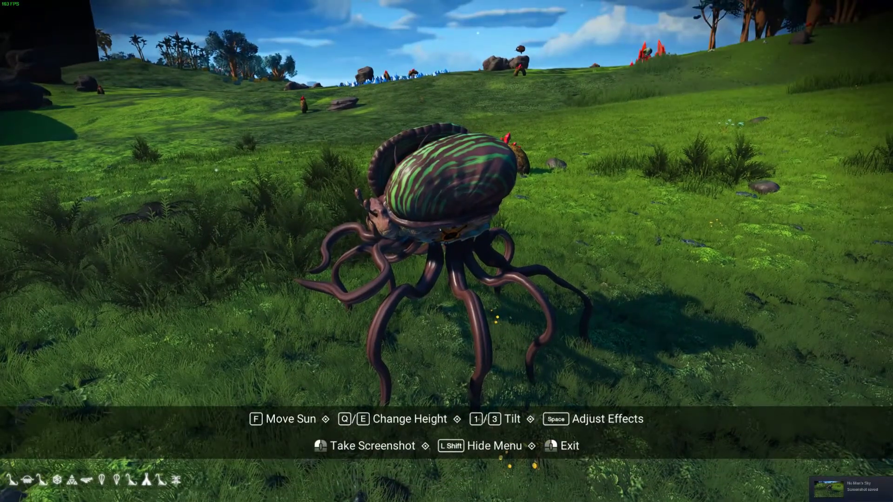
key(shift)
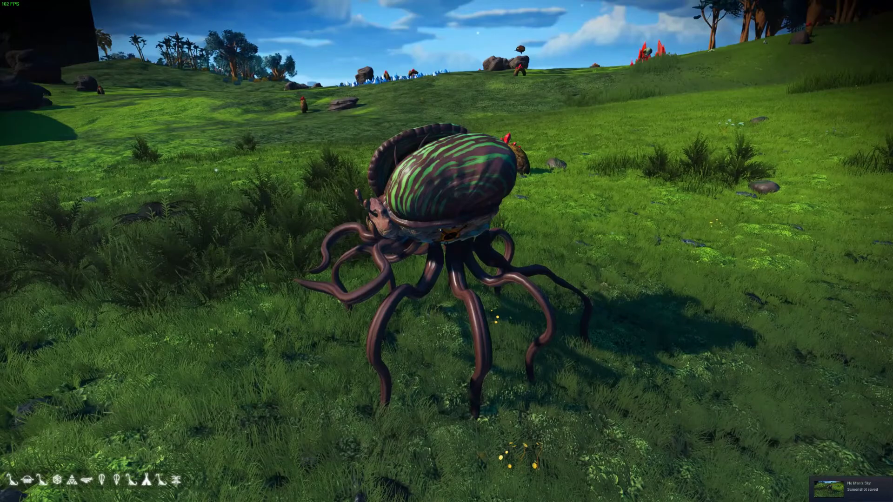
key(Escape)
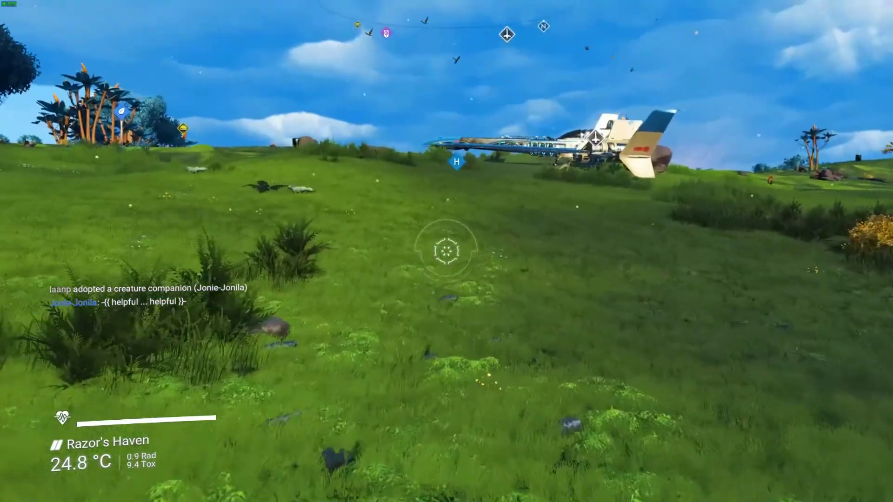
Walk to the parked ship and board it, fading out of the game
key(w)
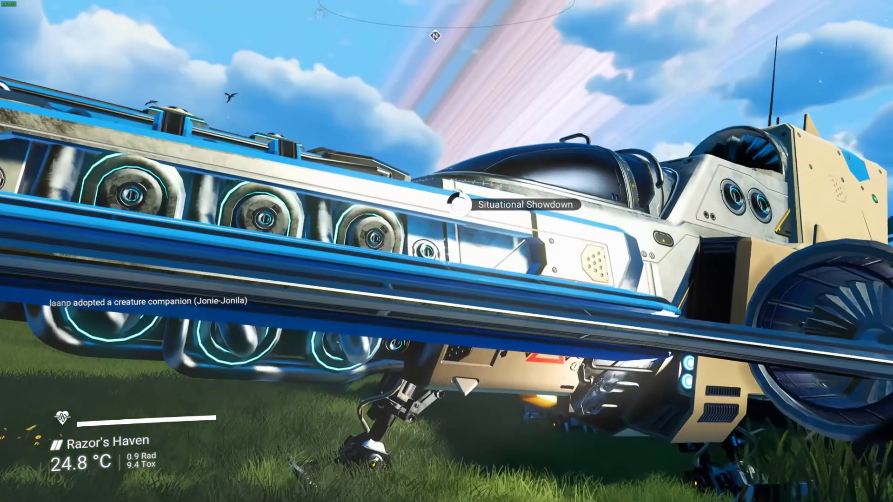
key(e)
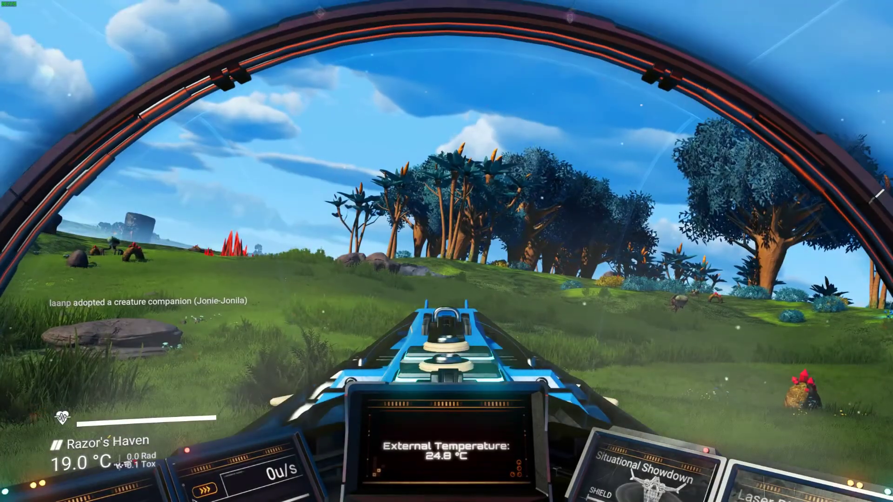
key(e)
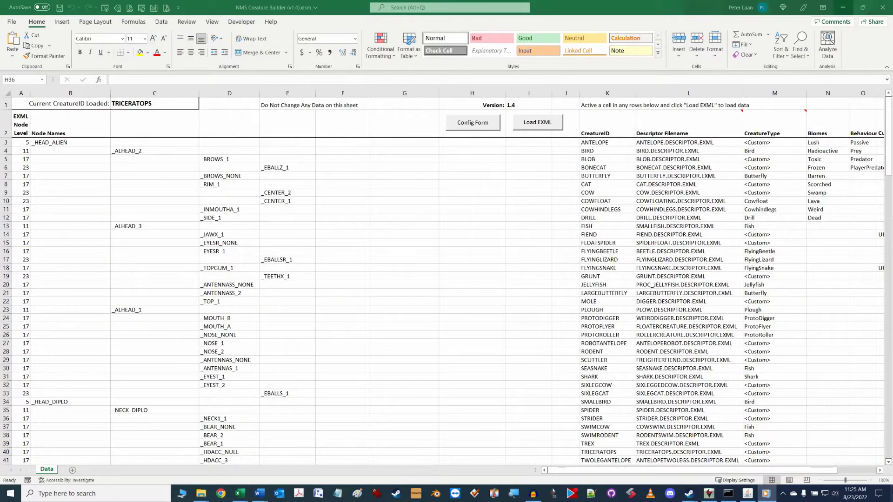
Close the old JSON editor, decline reloading the save, and reselect Slot 1
click(748, 493)
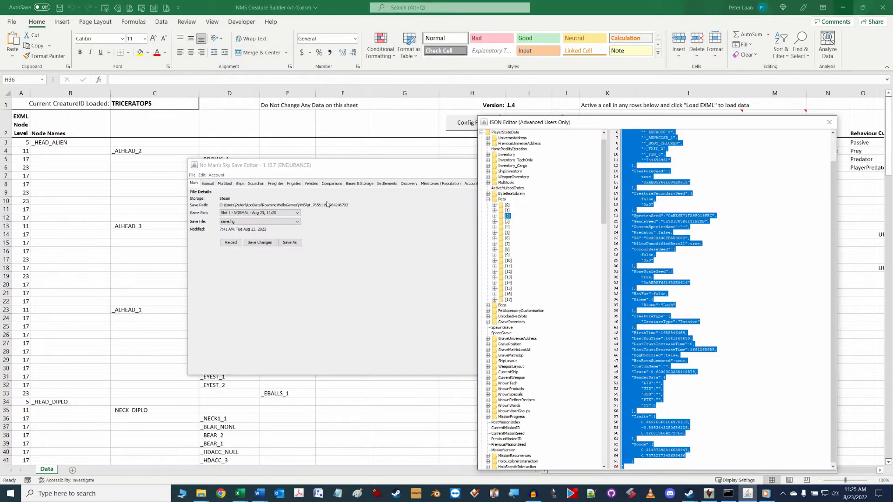
click(831, 122)
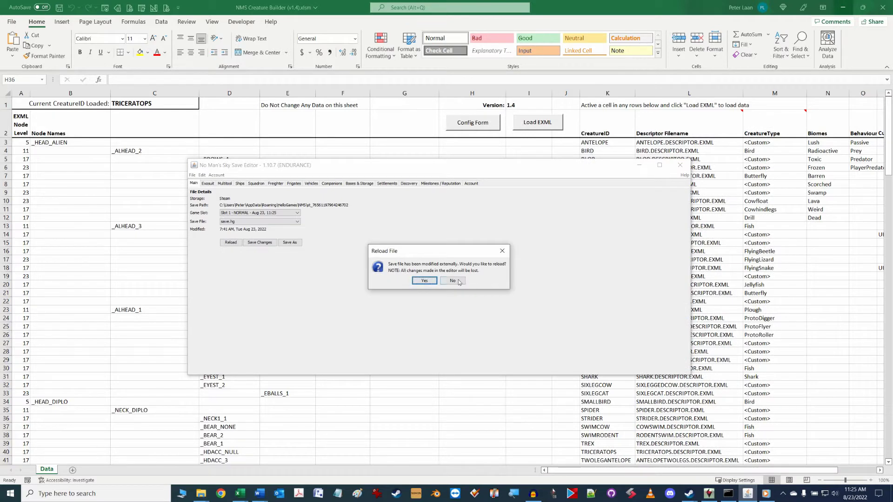
click(458, 281)
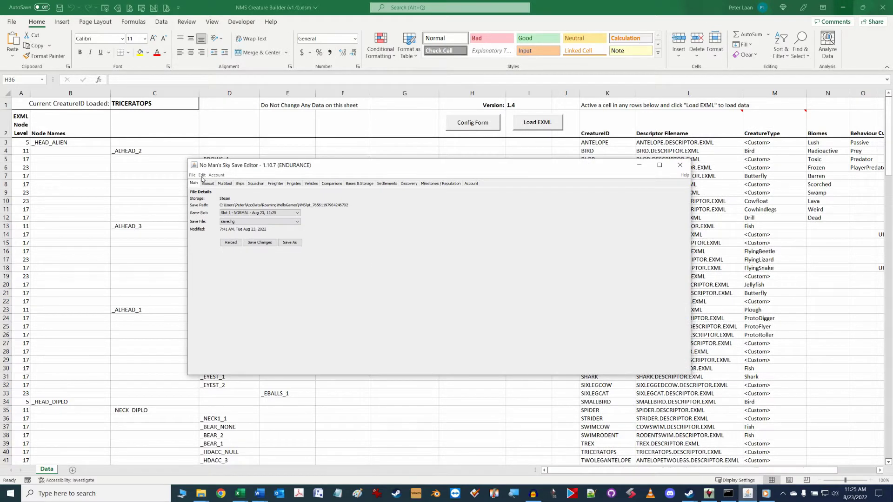
click(268, 213)
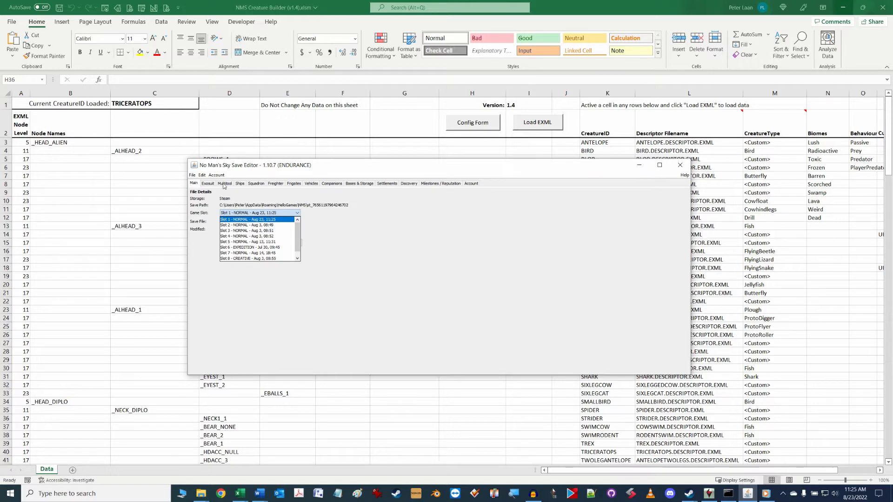
click(203, 176)
click(203, 176)
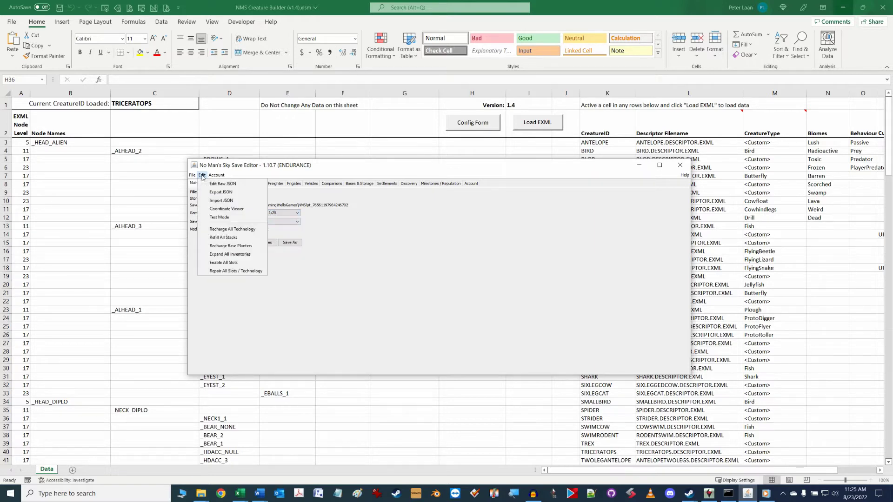
In the raw JSON, expand PlayerStateData > Pets and select all of pet [2] SPIDER's data
click(214, 184)
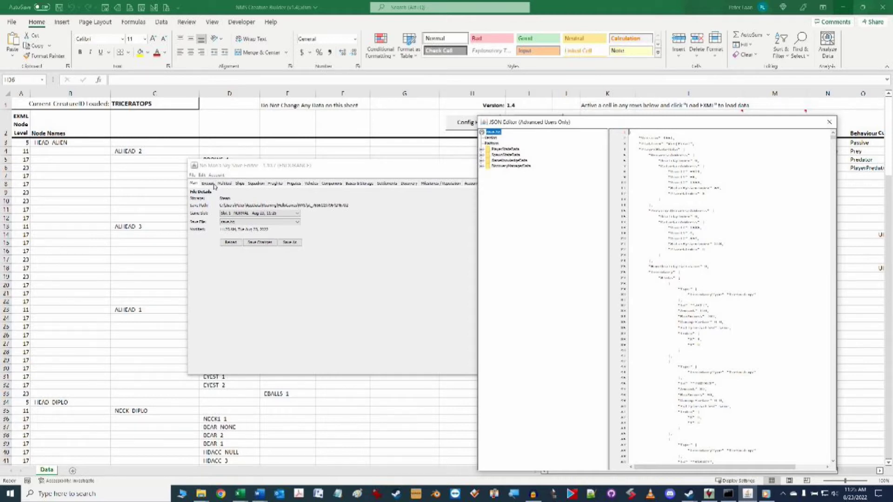
click(482, 149)
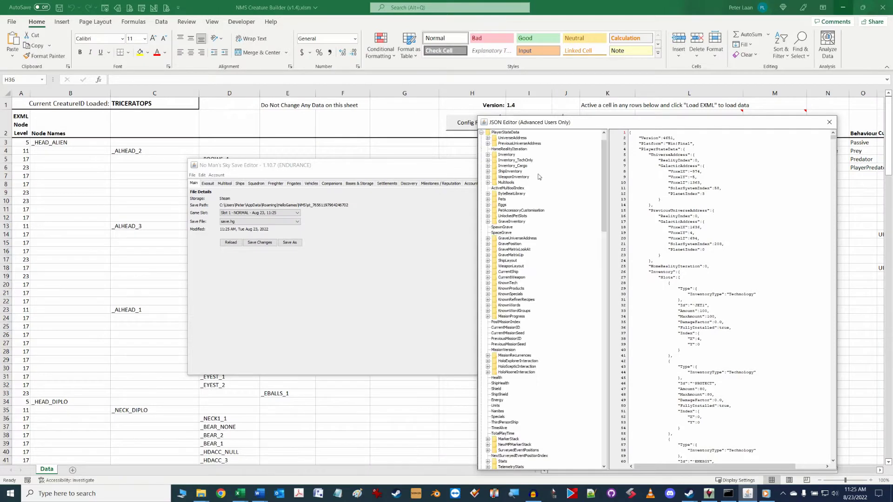
click(503, 200)
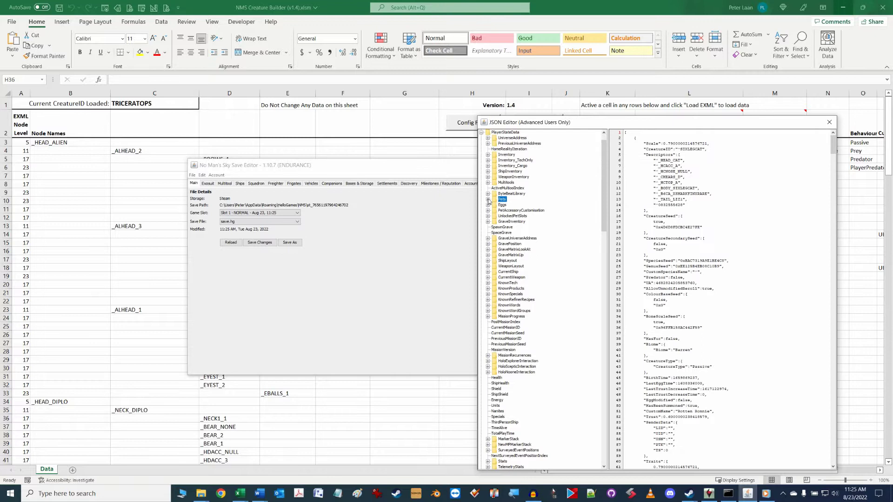
click(488, 199)
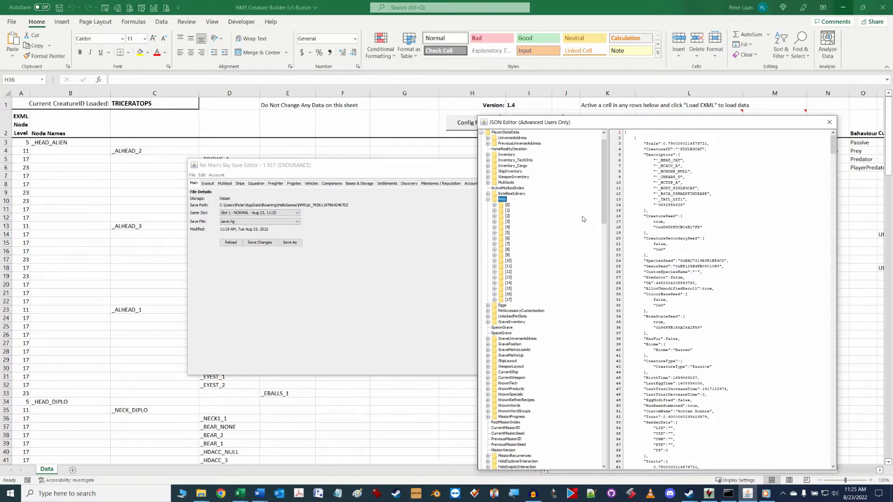
click(511, 217)
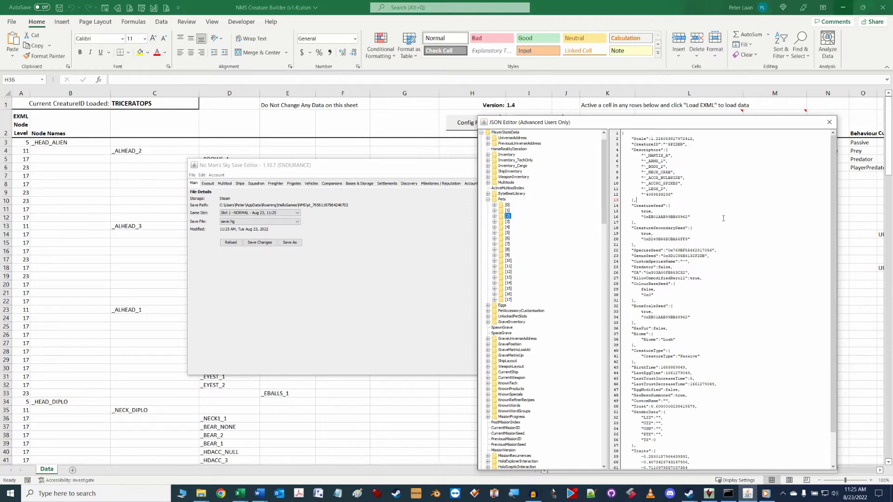
key(ctrl+a)
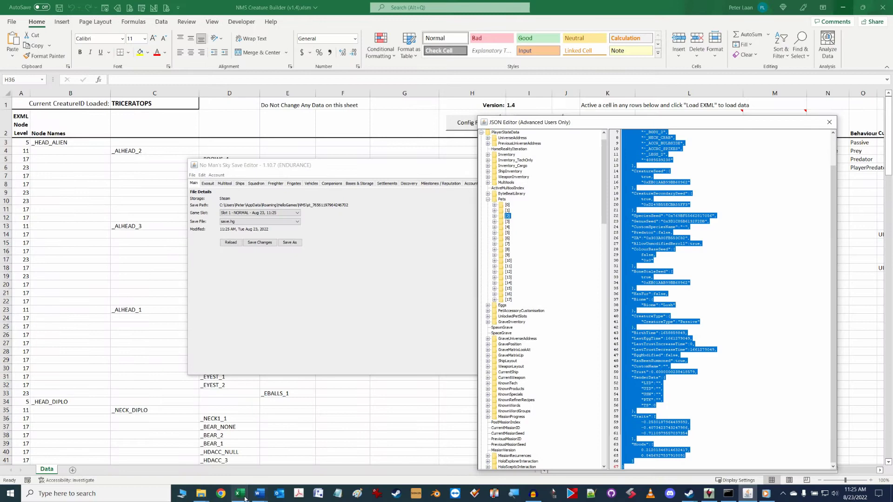
Back in the workbook, open the Creature Builder form and import the copied SPIDER pet JSON
mouse_move(242, 495)
click(207, 454)
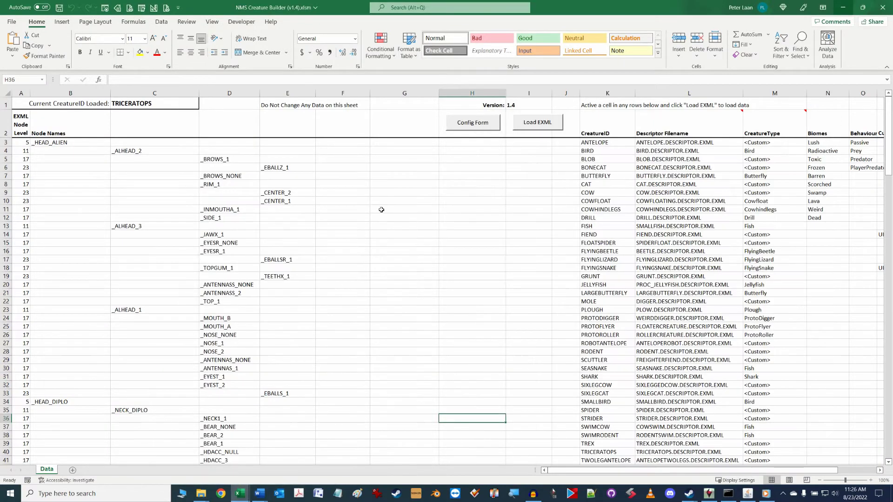
click(471, 124)
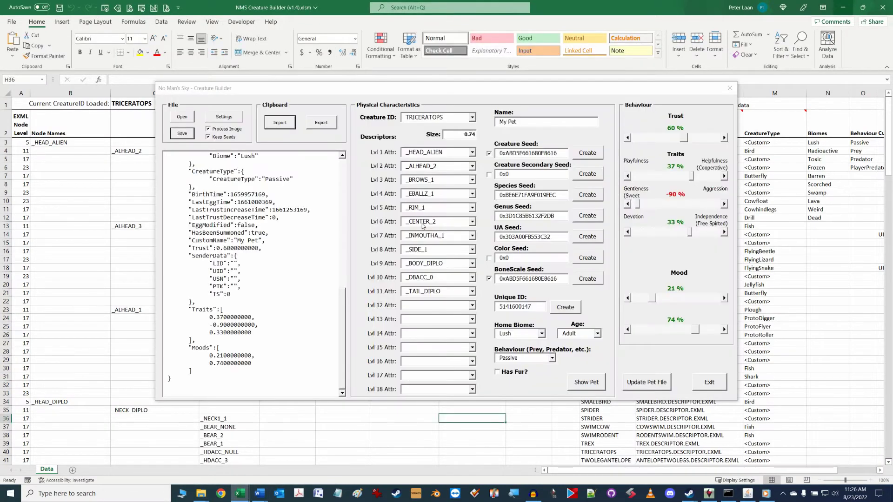
click(279, 123)
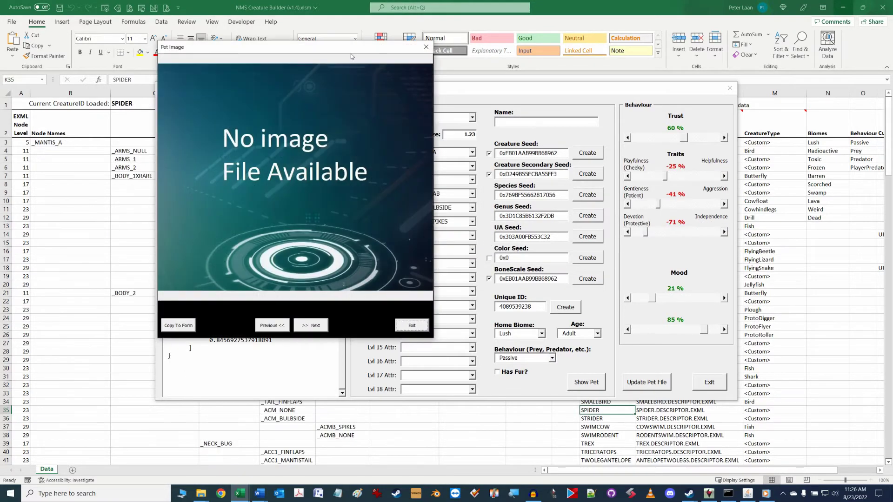
Place the Pet Image window left and the form right, and start typing the name 'Spide'
drag(351, 47, 219, 81)
drag(546, 86, 689, 75)
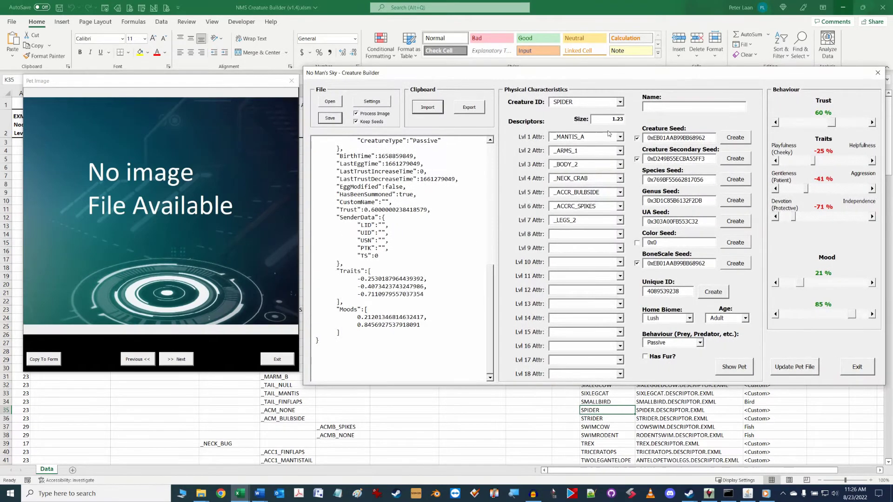
click(673, 107)
text(Spidey)
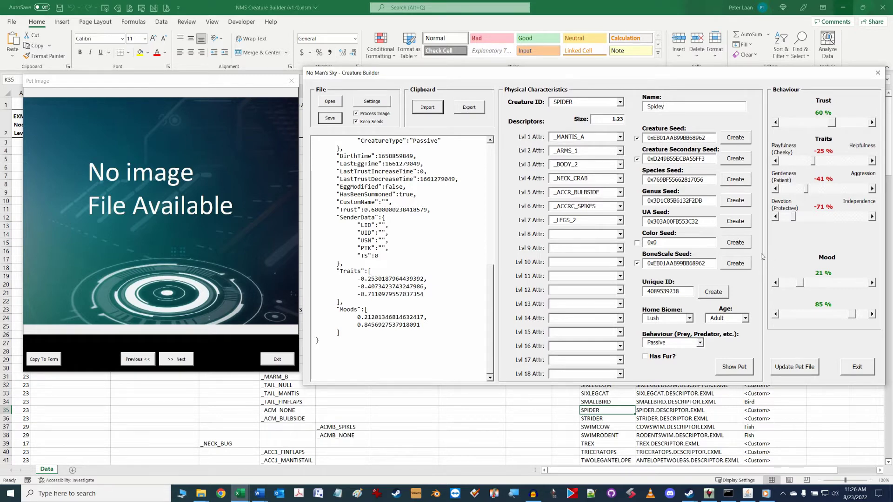
Keep the name Spidey, update the pet file, and confirm CustomName Spidey in the JSON
drag(673, 105, 639, 104)
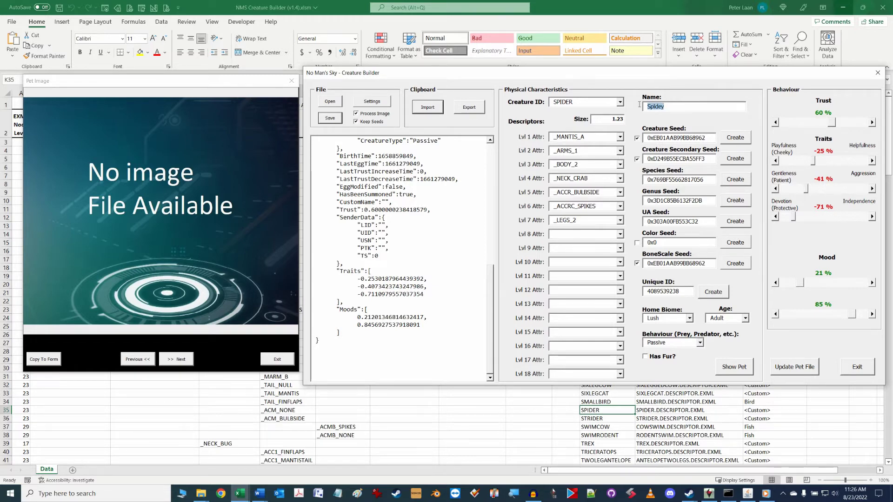
click(733, 105)
click(797, 370)
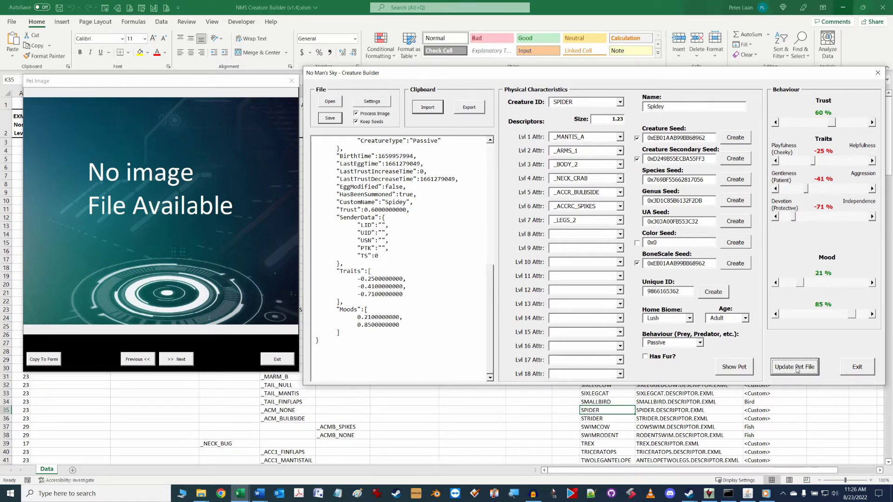
scroll(490, 268, up, 6)
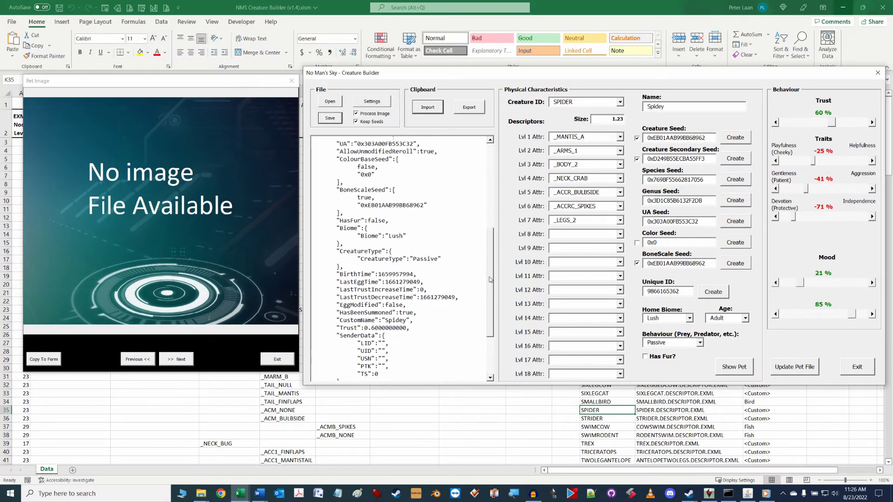
scroll(489, 268, down, 3)
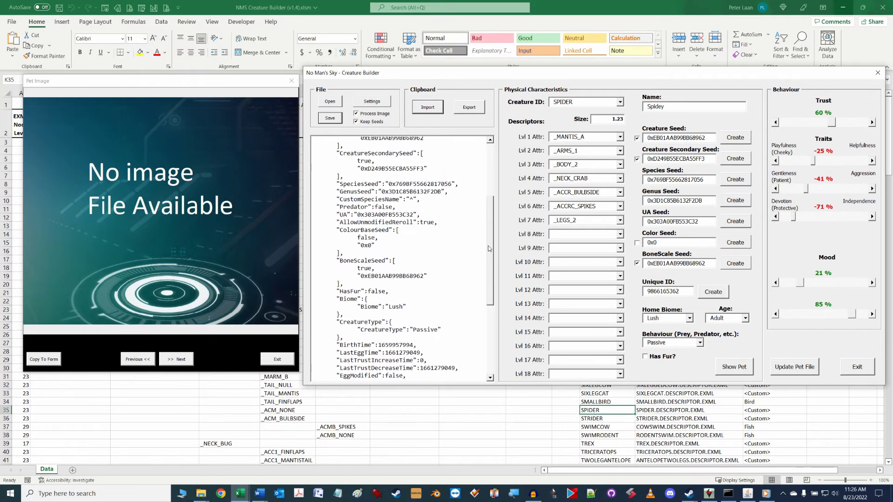
double_click(395, 306)
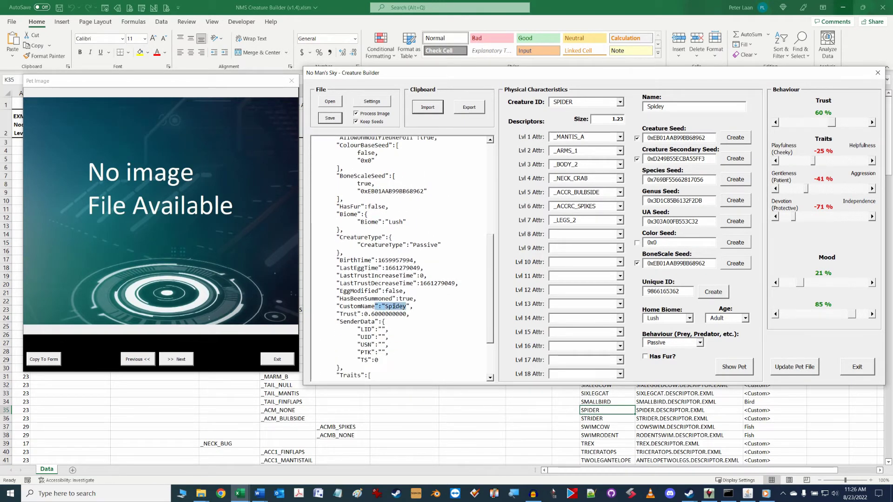
click(423, 305)
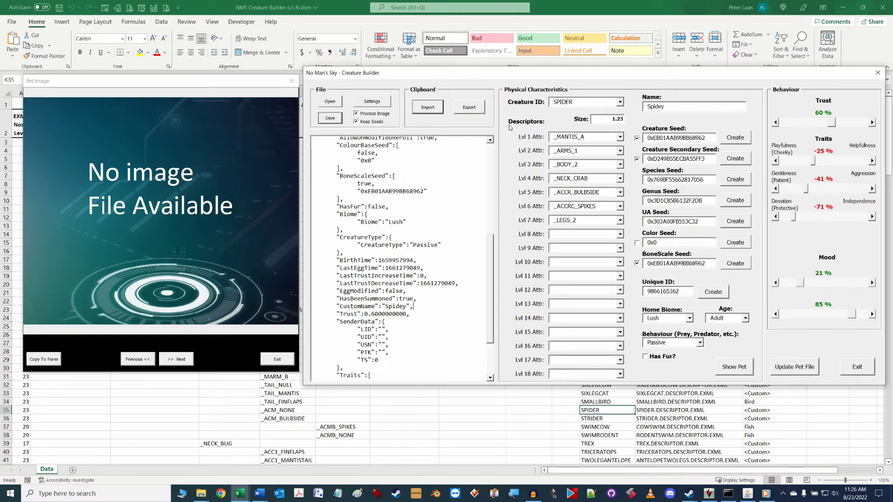
drag(492, 276, 492, 197)
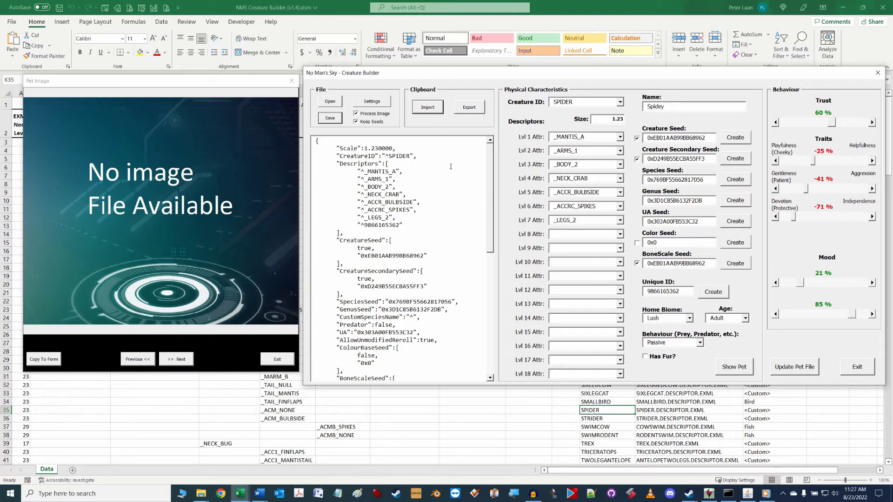
Save the pet template, checking the file name SPIDER_1224513-Spidey.txt in Templates\SPIDER
click(362, 114)
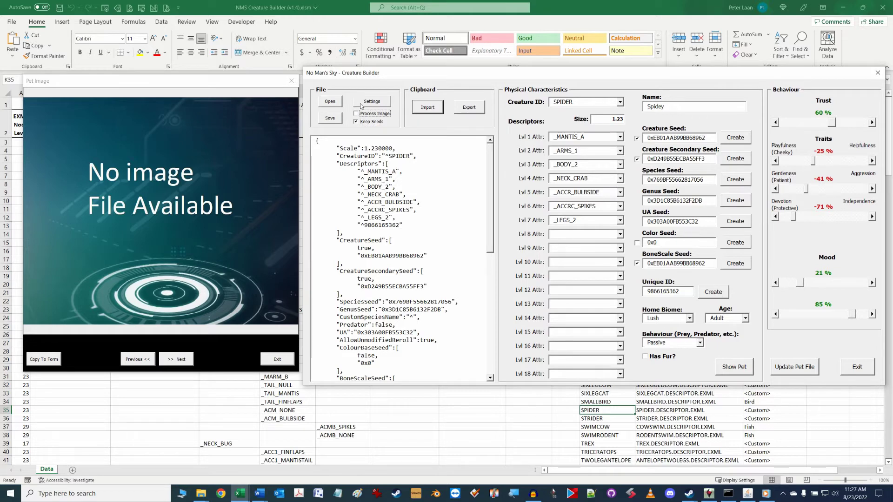
click(361, 114)
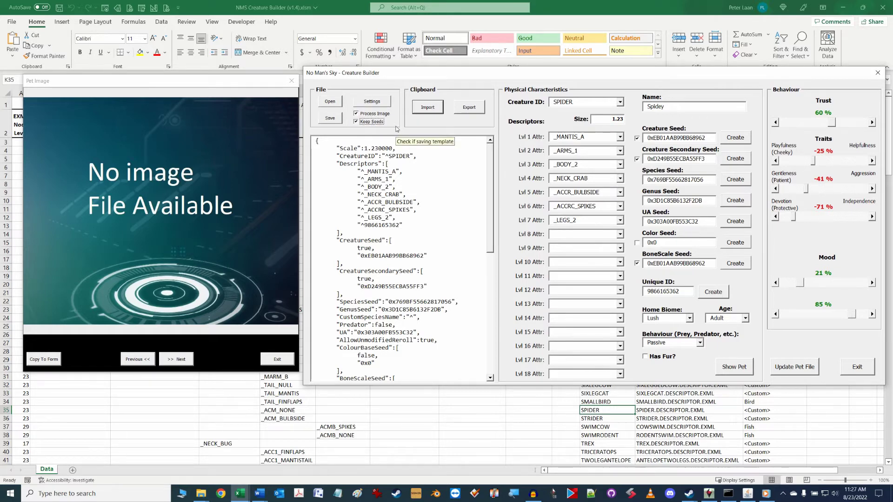
click(331, 121)
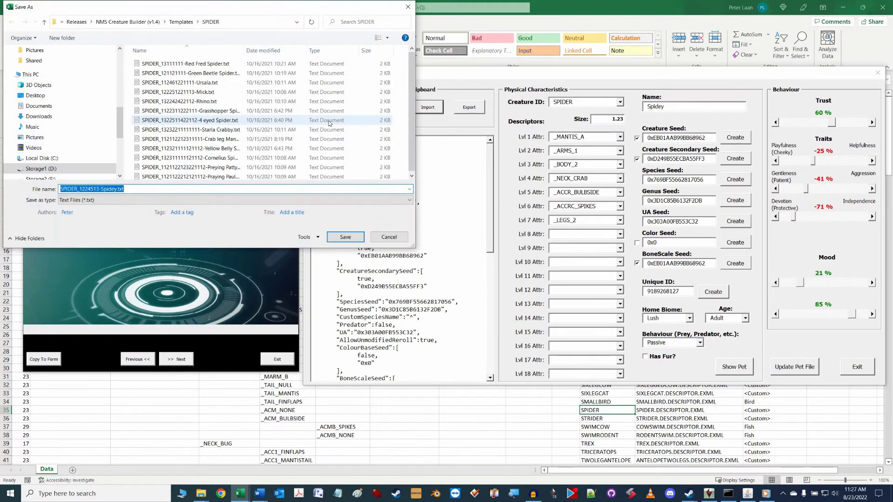
drag(275, 8, 379, 140)
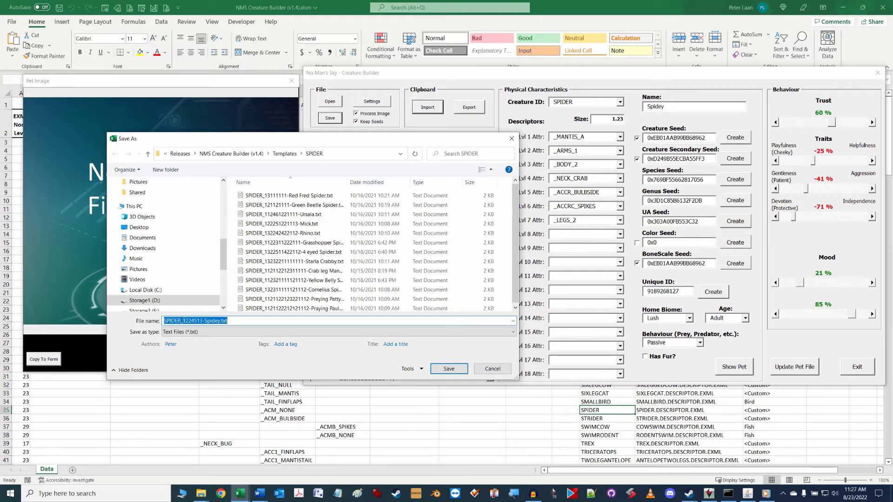
double_click(171, 321)
drag(202, 321, 185, 322)
drag(233, 321, 205, 322)
click(268, 322)
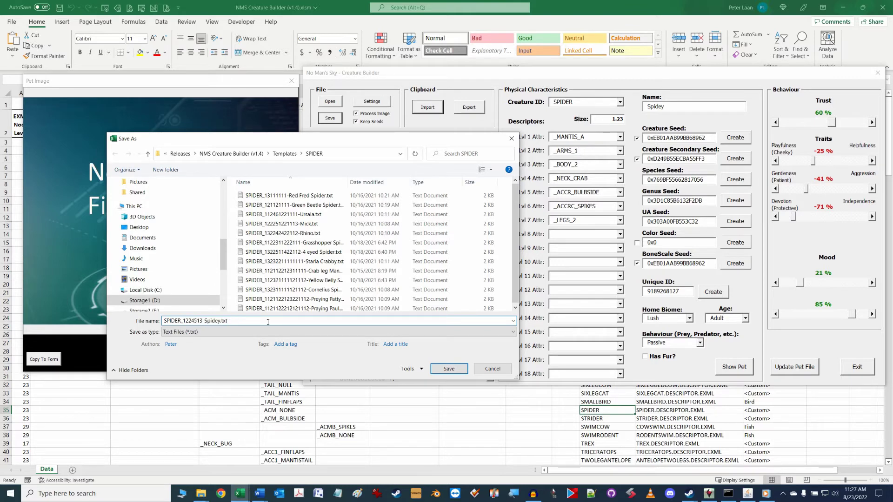
Save the template, then save the screenshot as Templates\SPIDER\SPIDER_1224513-Spidey.jpg in IrfanView
click(446, 369)
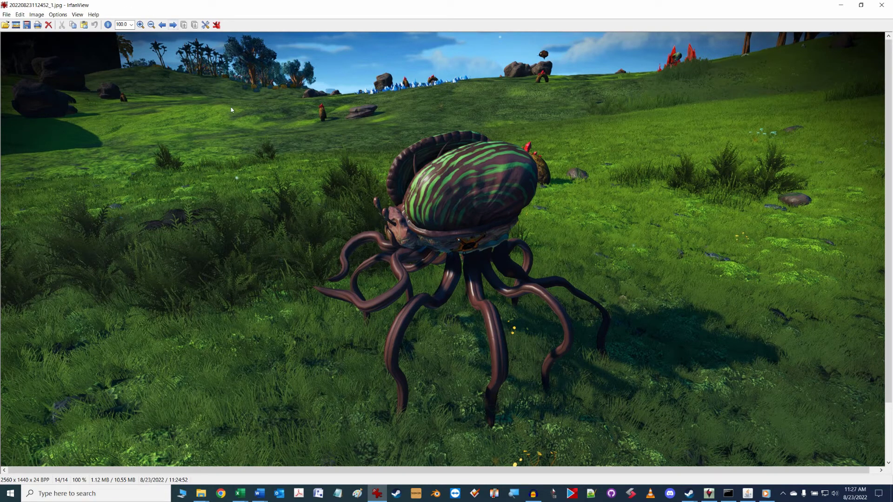
click(6, 14)
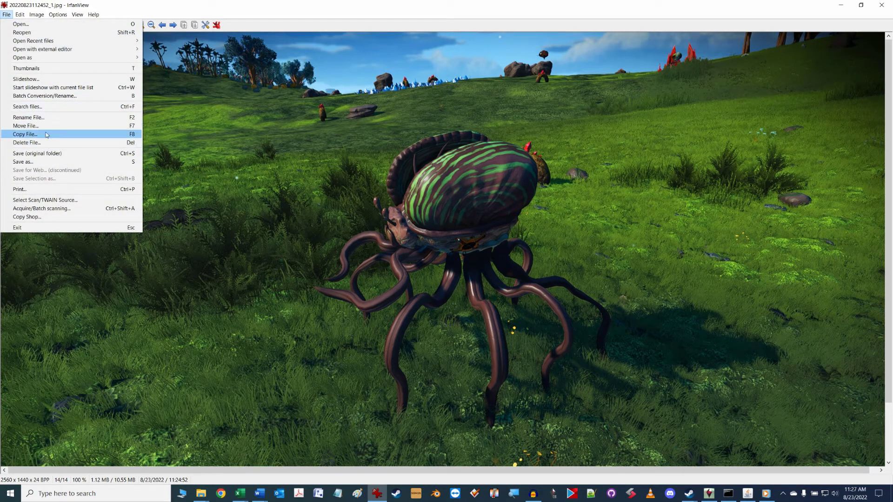
click(46, 162)
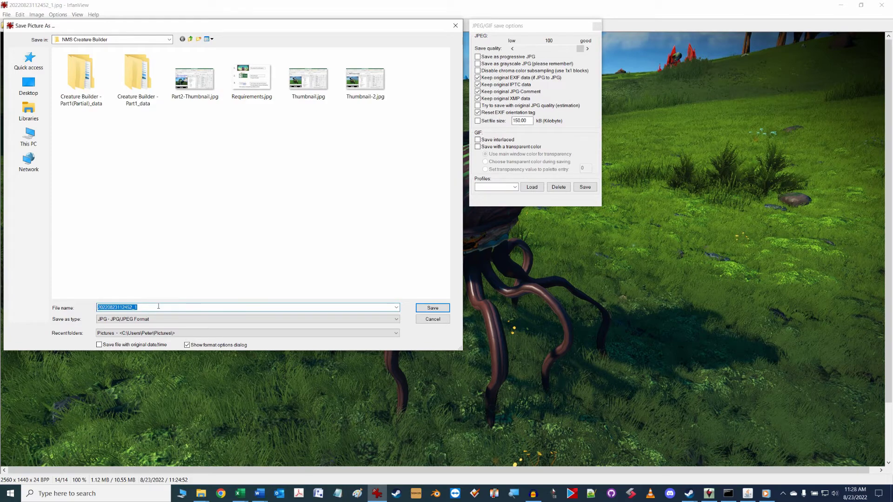
key(ctrl+v)
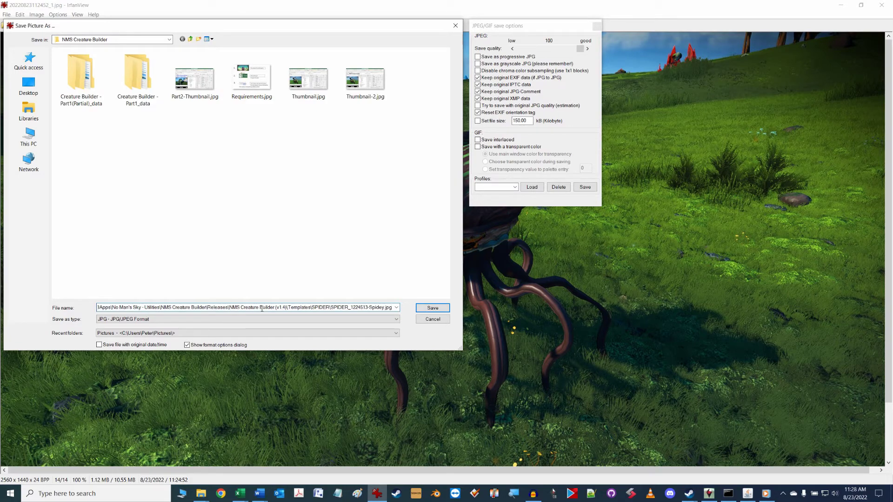
click(435, 309)
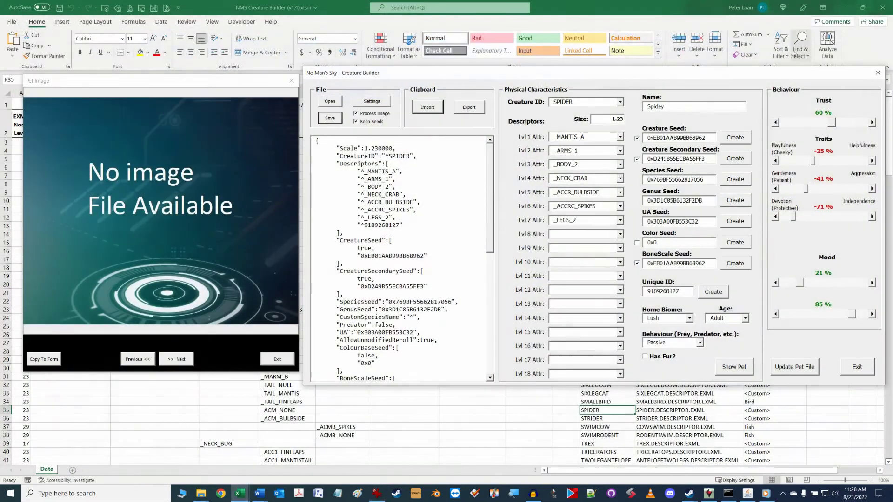
Close the image viewer, show the pet picture, and set the Creature ID to SPIDER
click(882, 5)
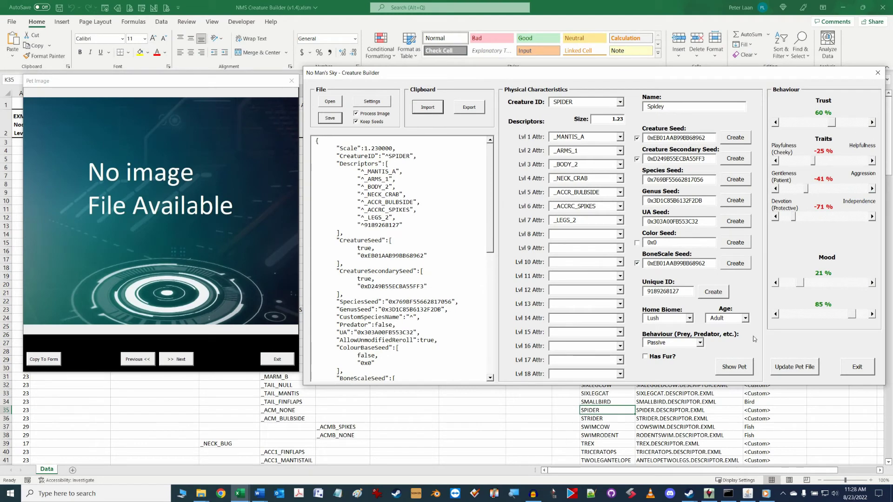
click(737, 369)
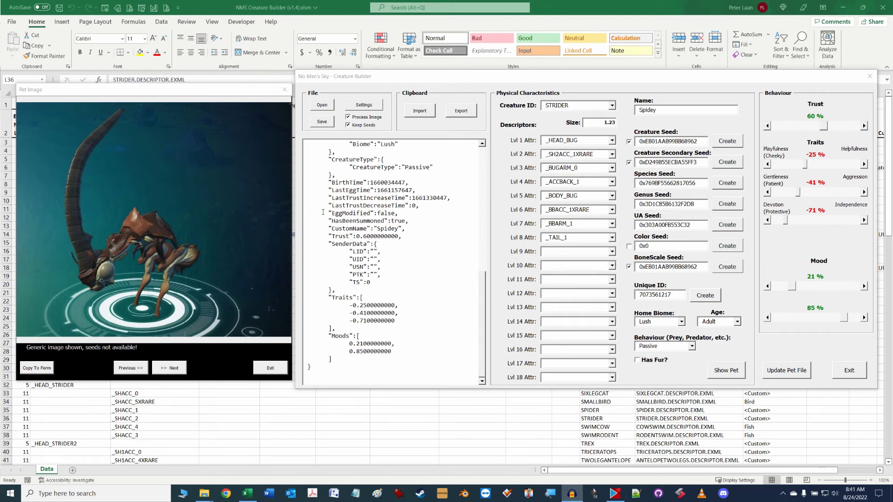
click(560, 116)
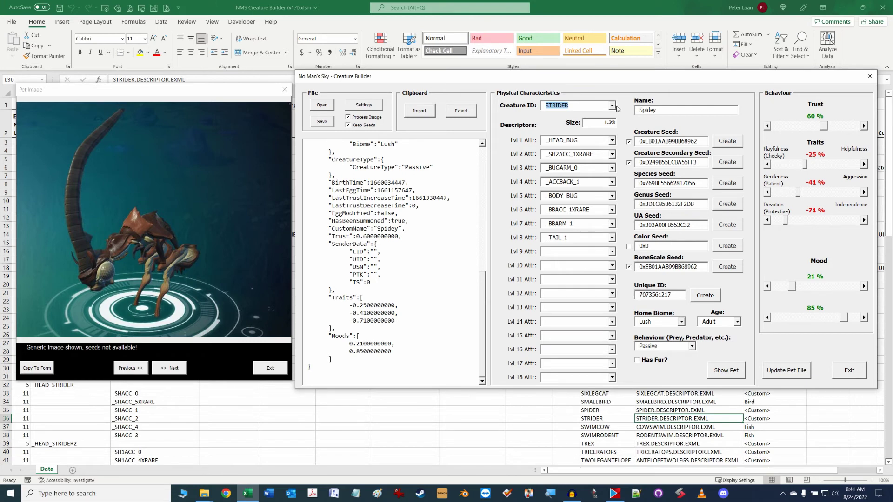
click(612, 106)
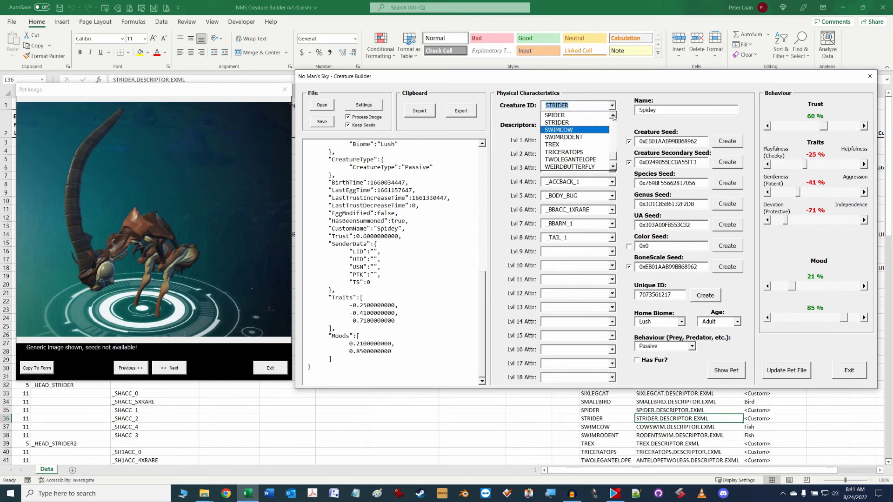
click(613, 115)
click(613, 114)
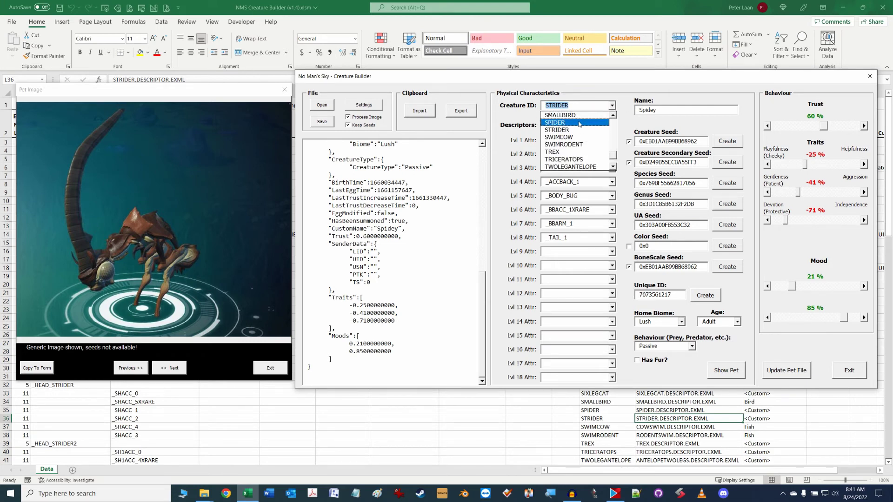
click(580, 123)
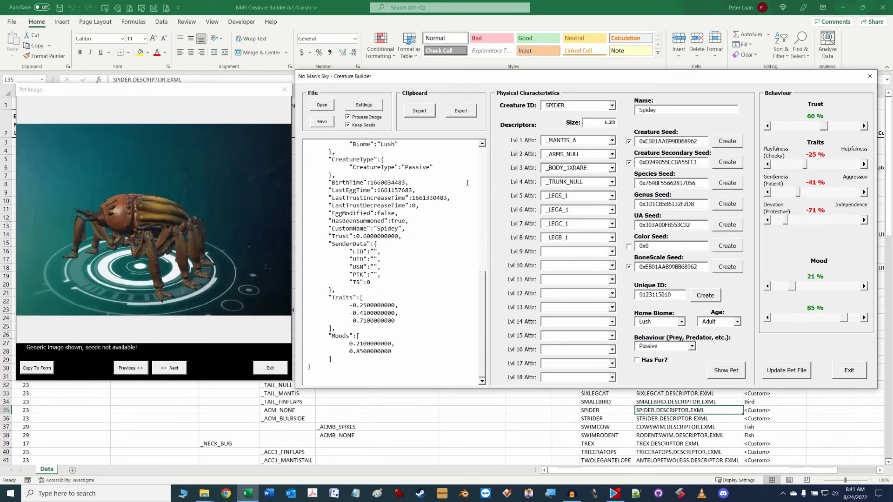
Step through the SPIDER pictures to the new Spidey screenshot and copy its template to the form
click(169, 368)
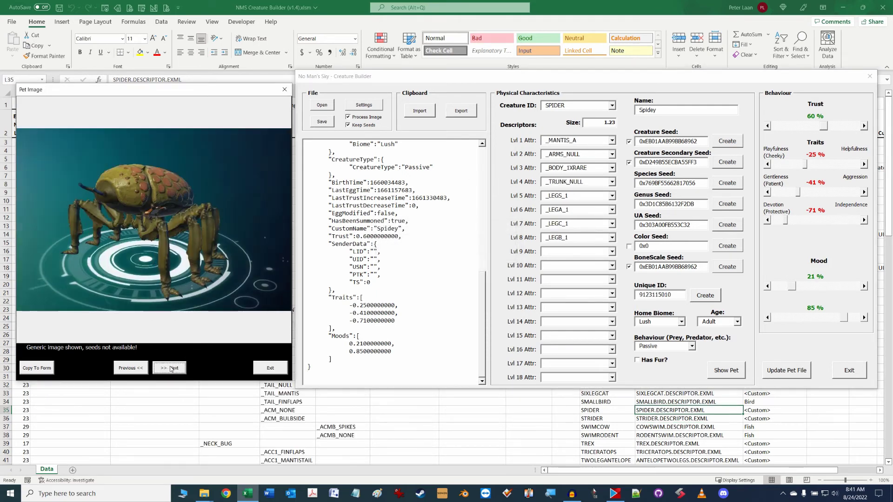
click(170, 368)
click(171, 368)
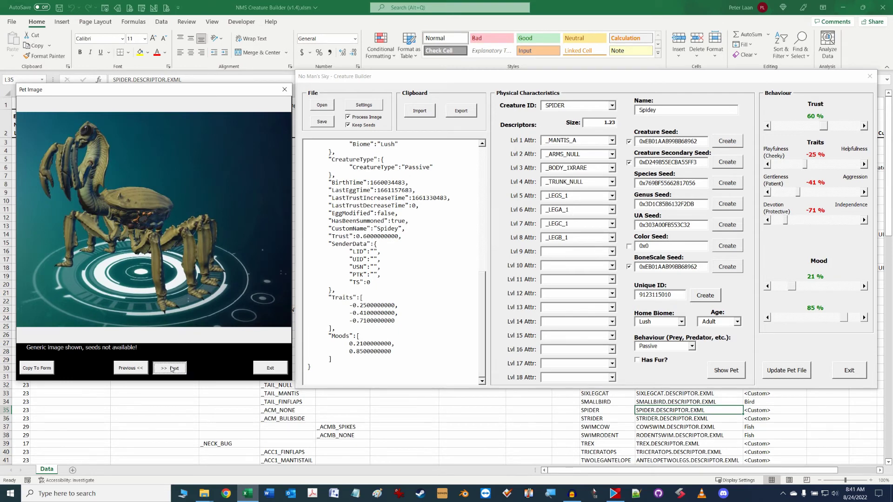
click(172, 370)
click(172, 368)
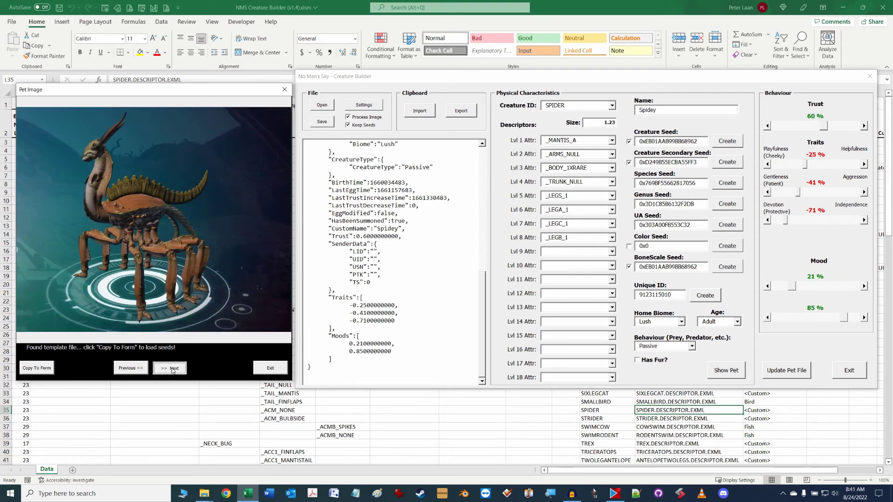
click(172, 369)
click(172, 368)
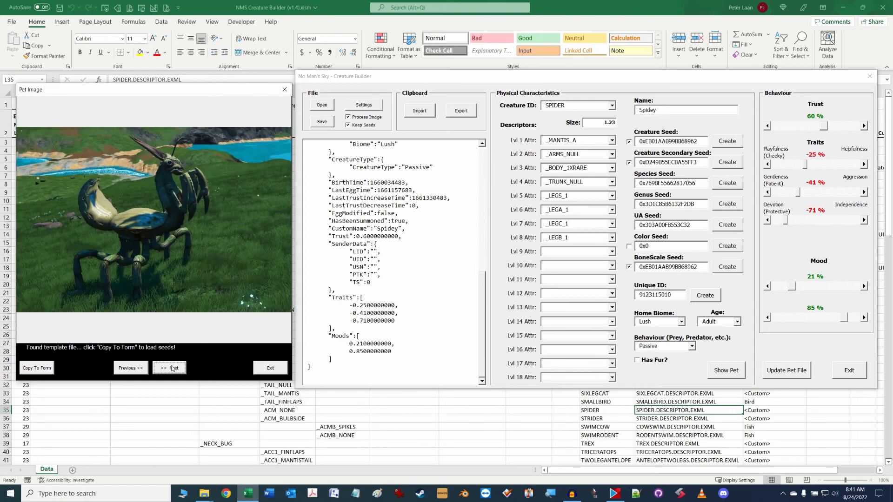
click(172, 368)
click(172, 368)
click(172, 369)
click(172, 369)
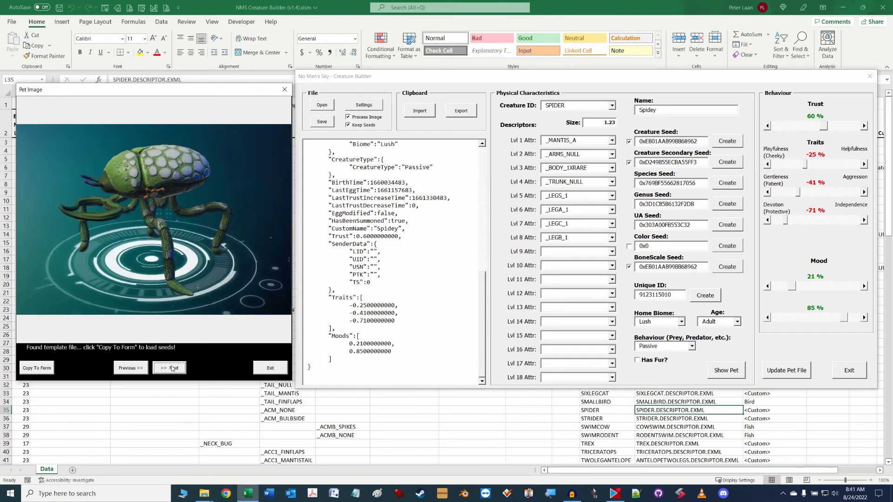
click(172, 369)
click(172, 368)
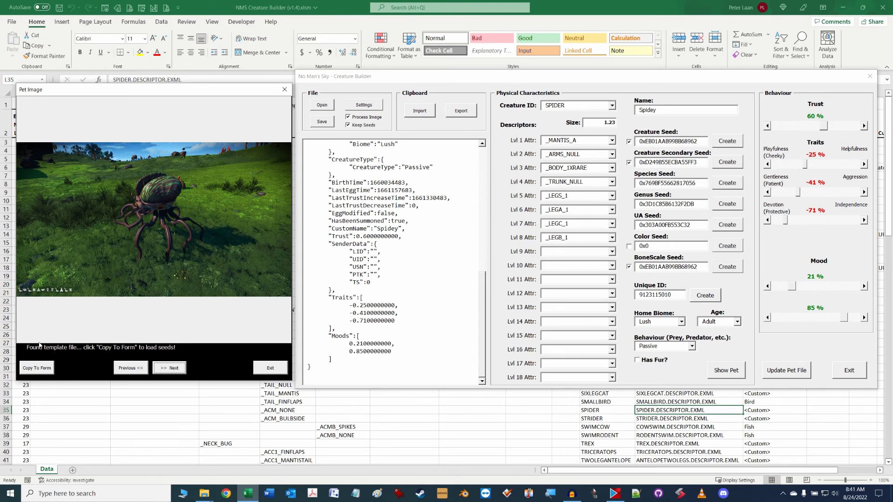
click(43, 369)
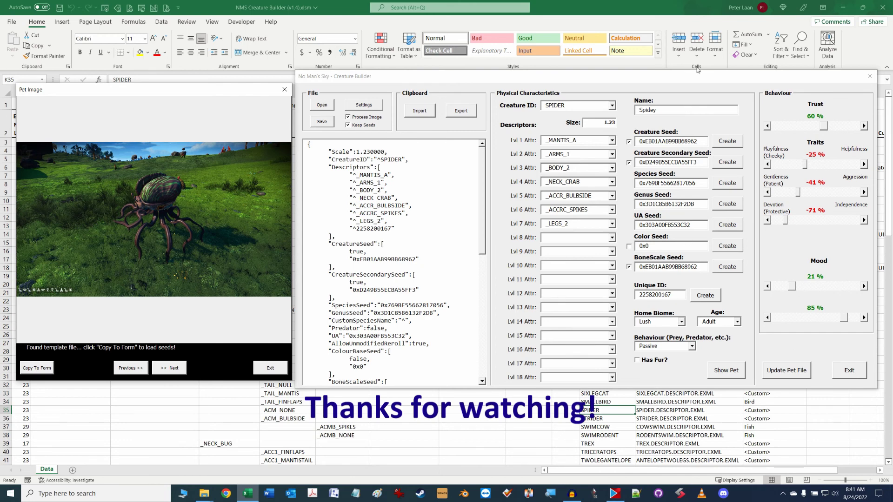
click(759, 80)
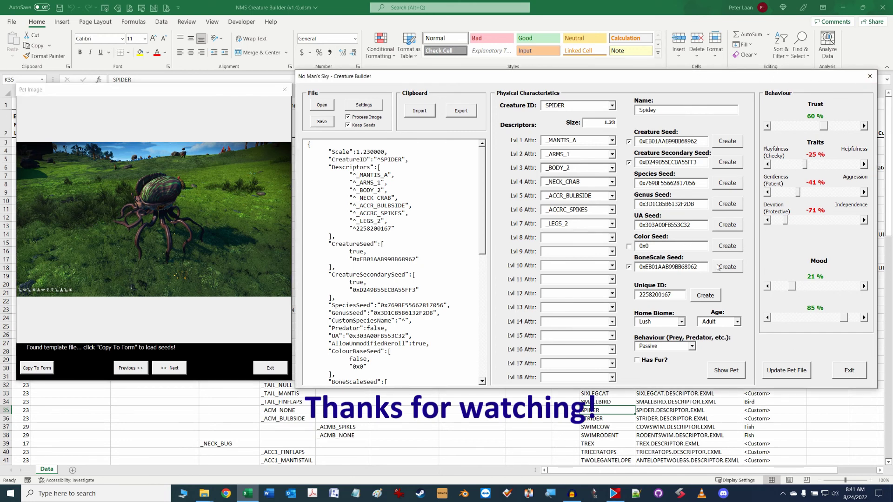
drag(516, 80, 513, 79)
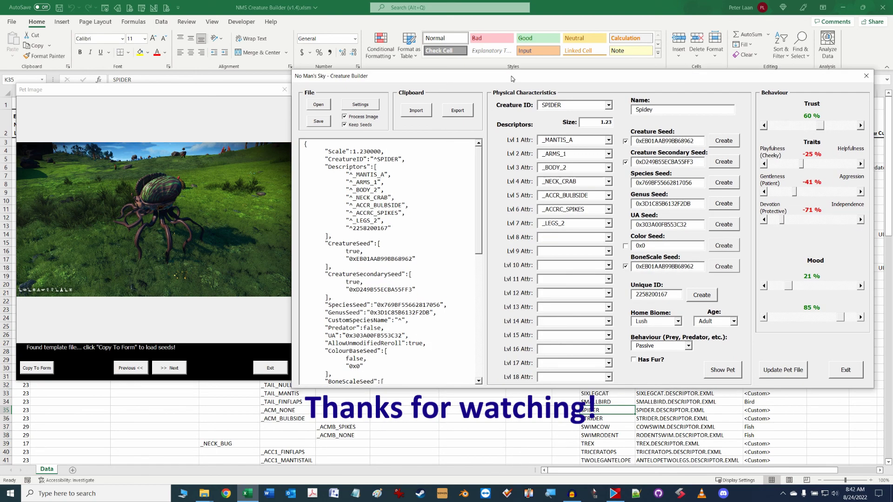
drag(693, 141, 637, 142)
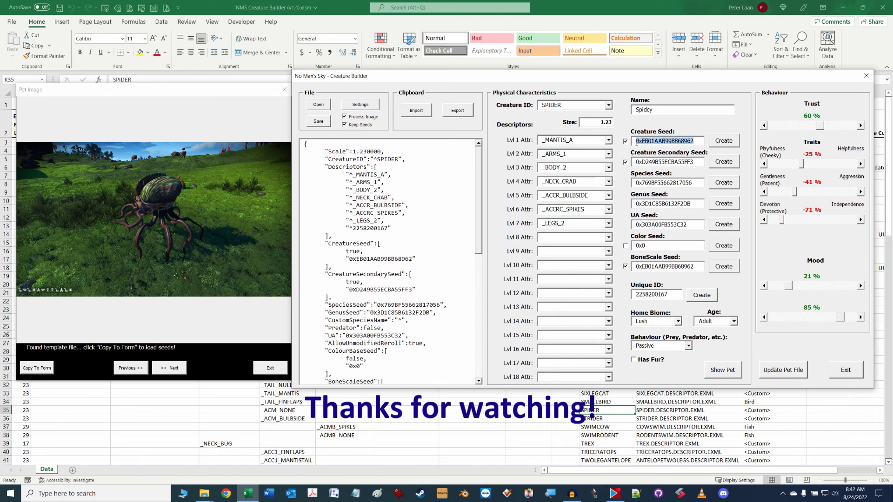